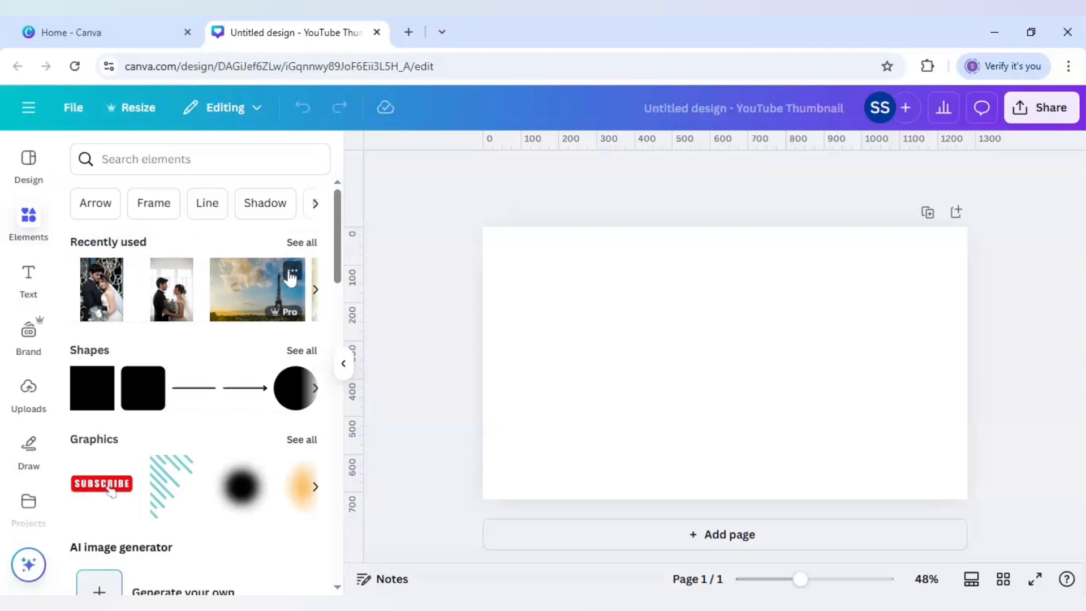
# - Check the details of the Eiffel Tower, Young Wedding Couple and Groom and Bride Together Outdoors photos in the recently used elements
pyautogui.click(292, 275)
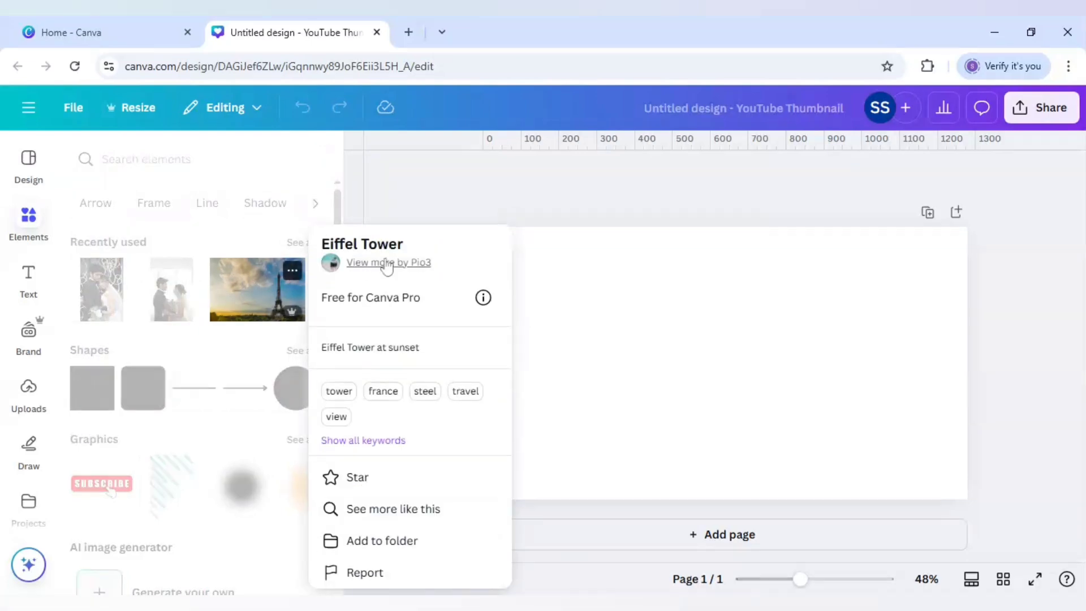
pyautogui.click(181, 291)
pyautogui.click(191, 271)
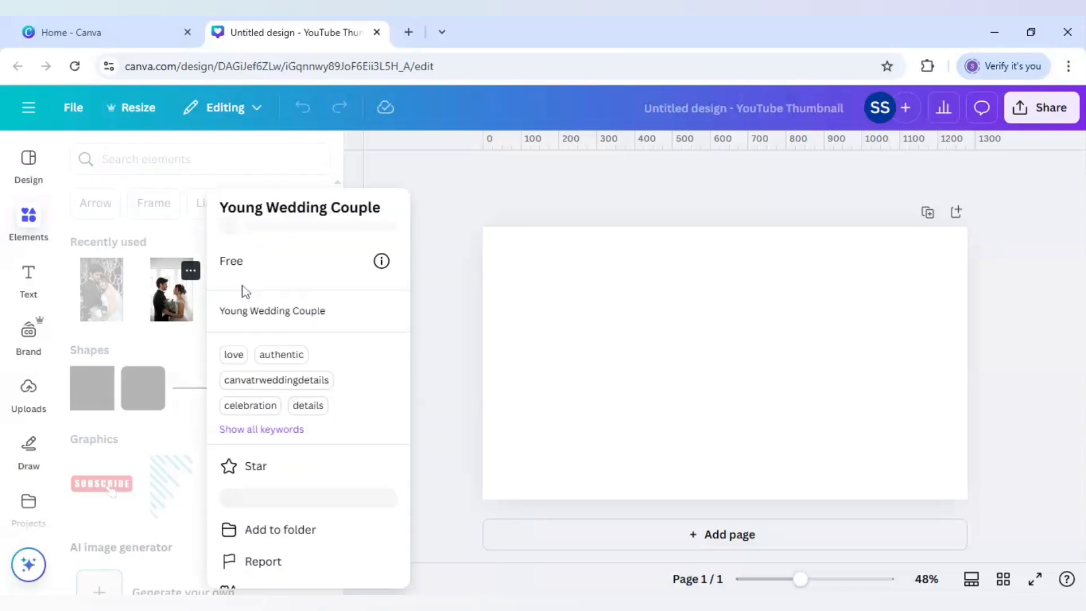
pyautogui.click(140, 270)
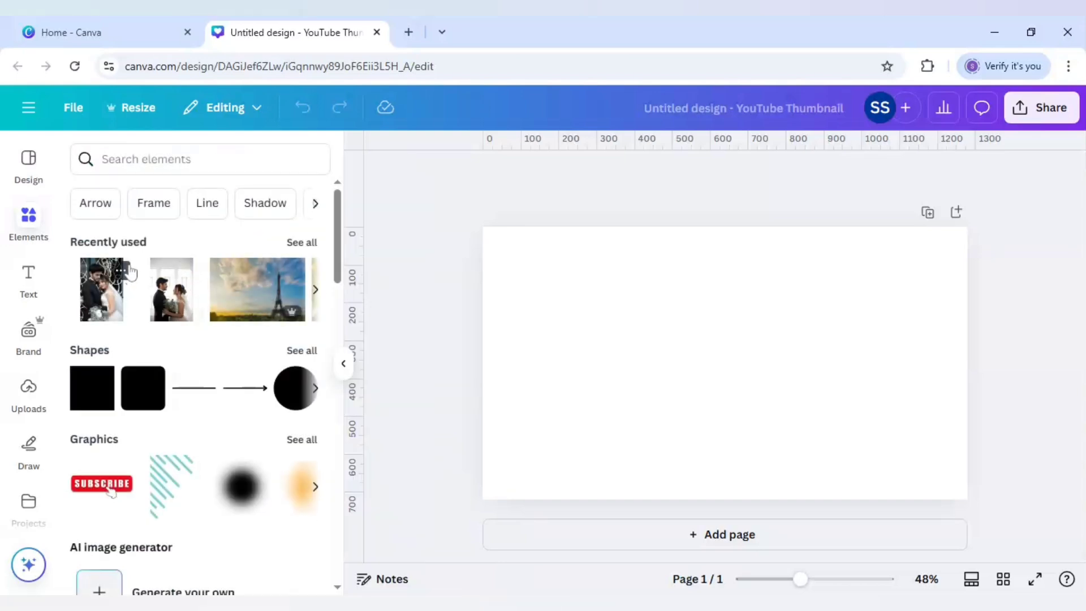
pyautogui.click(121, 271)
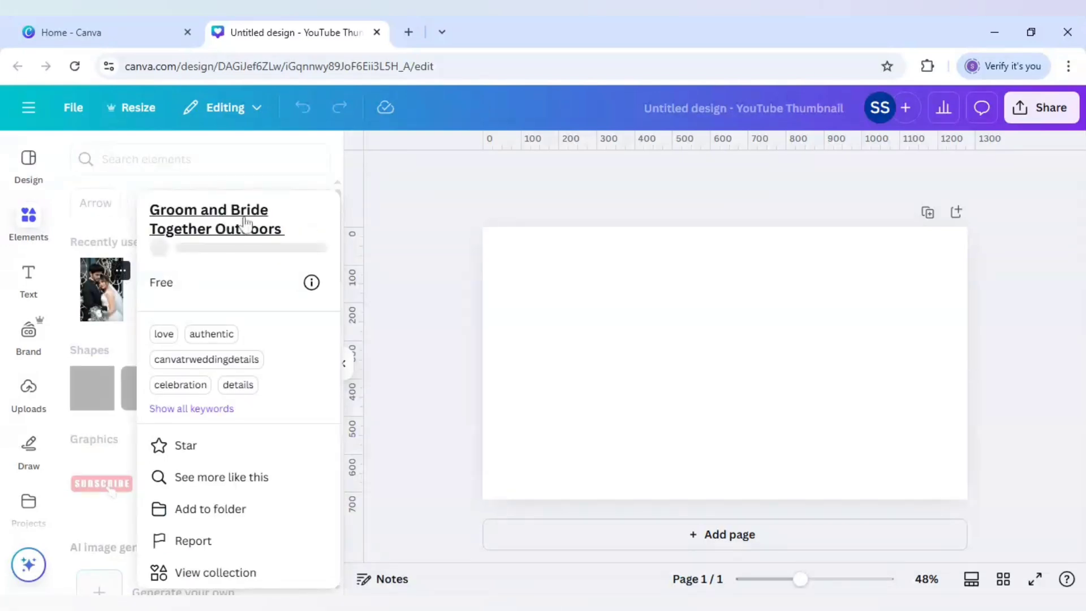
pyautogui.click(77, 280)
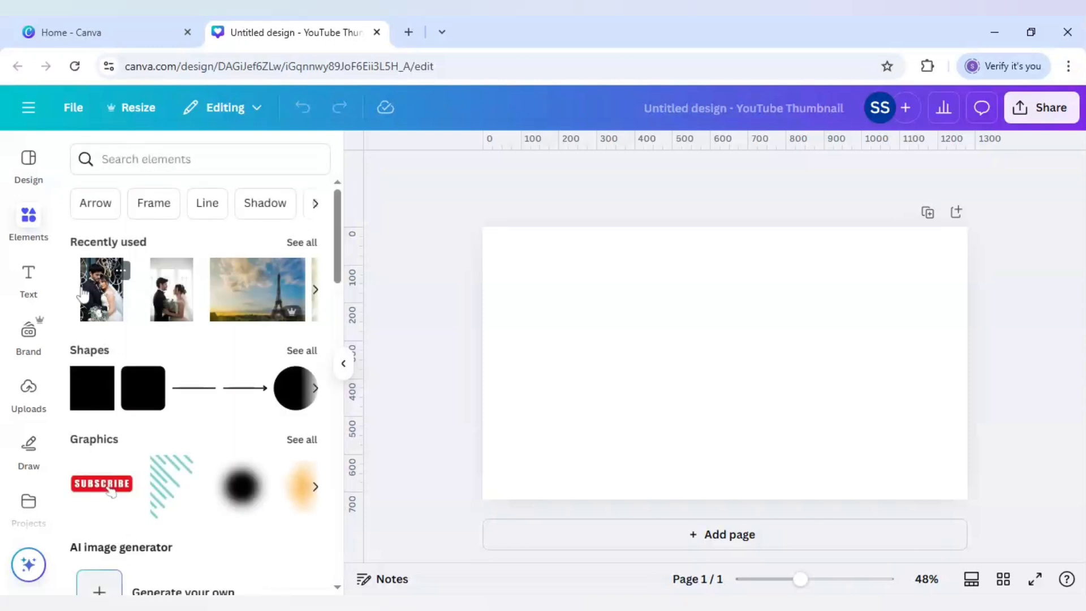
# - Add the Young Wedding Couple photo to the page and remove its background
pyautogui.click(178, 308)
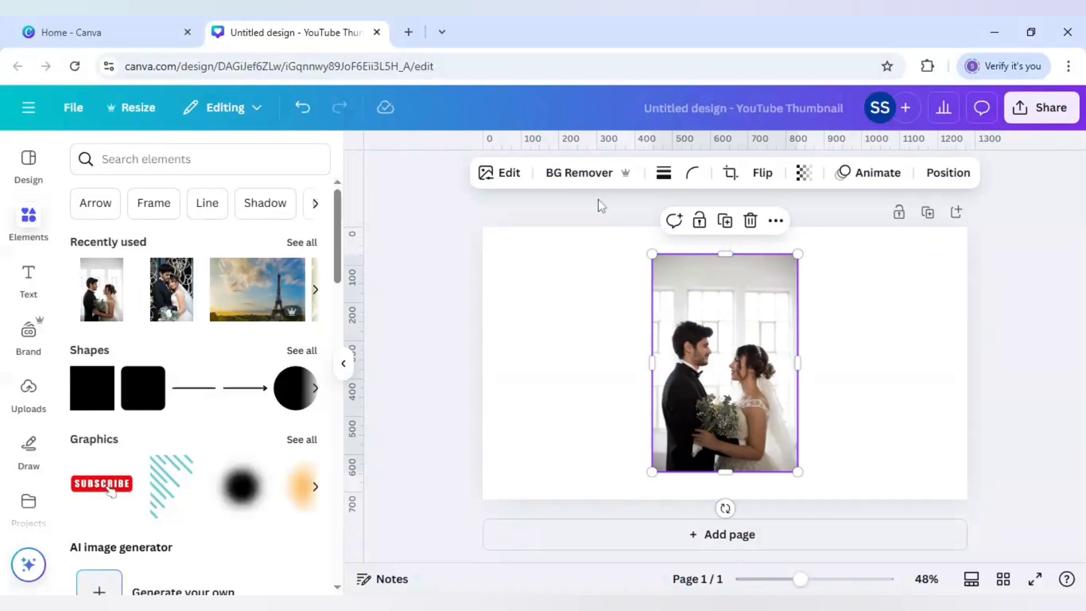
pyautogui.click(579, 173)
# - Set the page background to the deep violet from the default solid colours
pyautogui.click(587, 314)
pyautogui.click(665, 173)
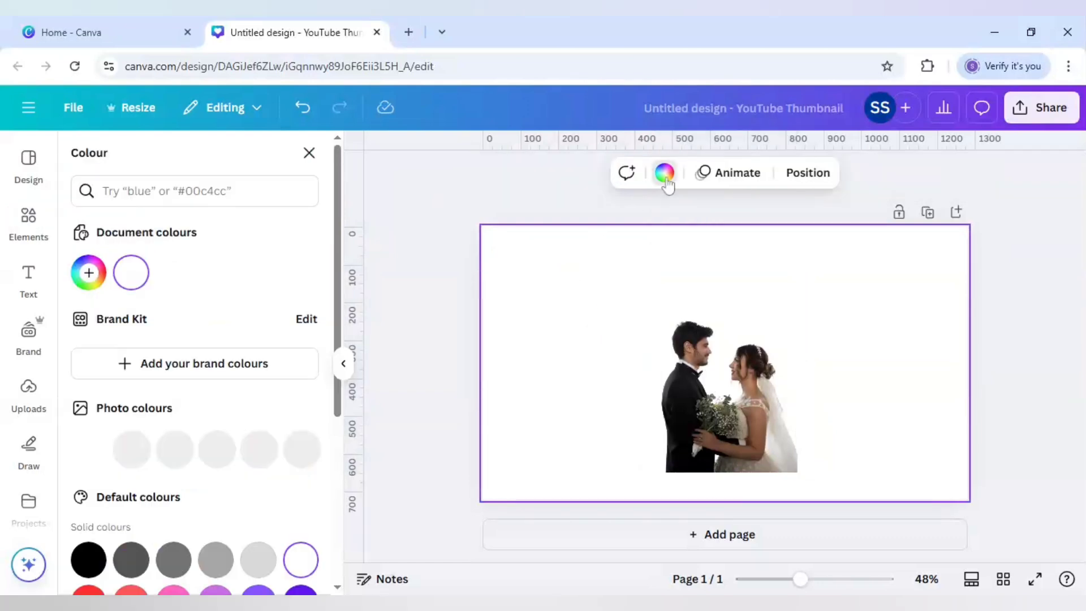
pyautogui.scroll(-1, 259, 588)
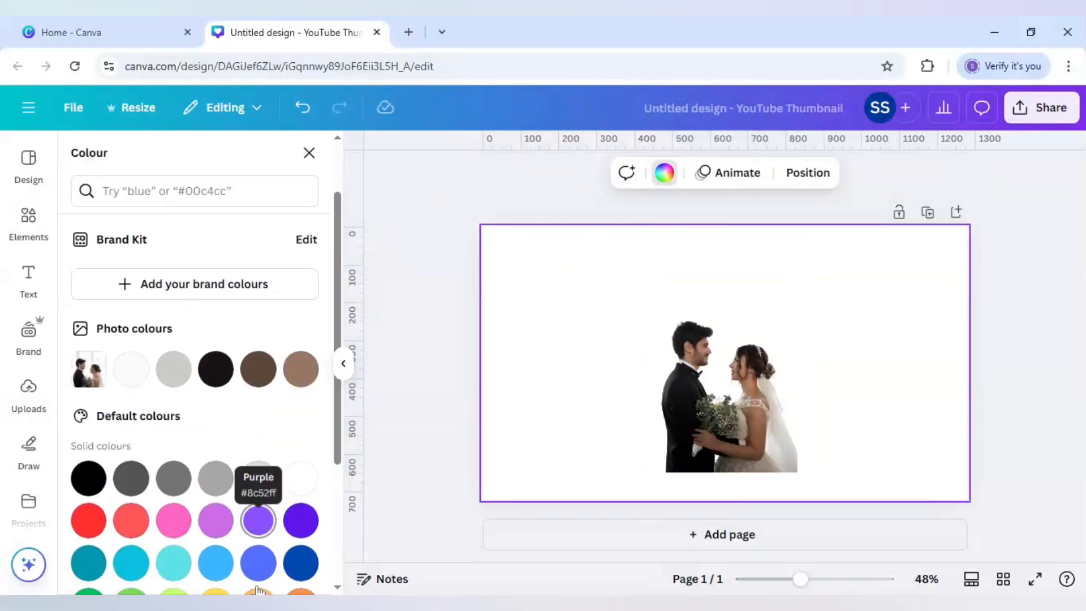
pyautogui.click(295, 533)
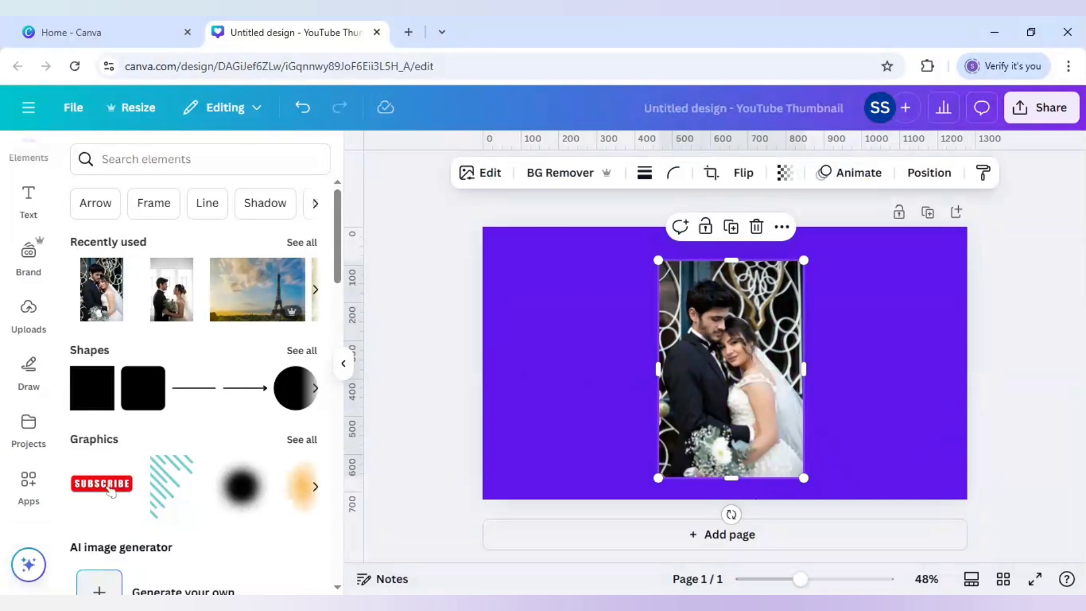
# - Expand the Groom and Bride Together Outdoors photo to Whole Page with Magic Expand and keep the third generated result
pyautogui.click(480, 172)
pyautogui.click(317, 298)
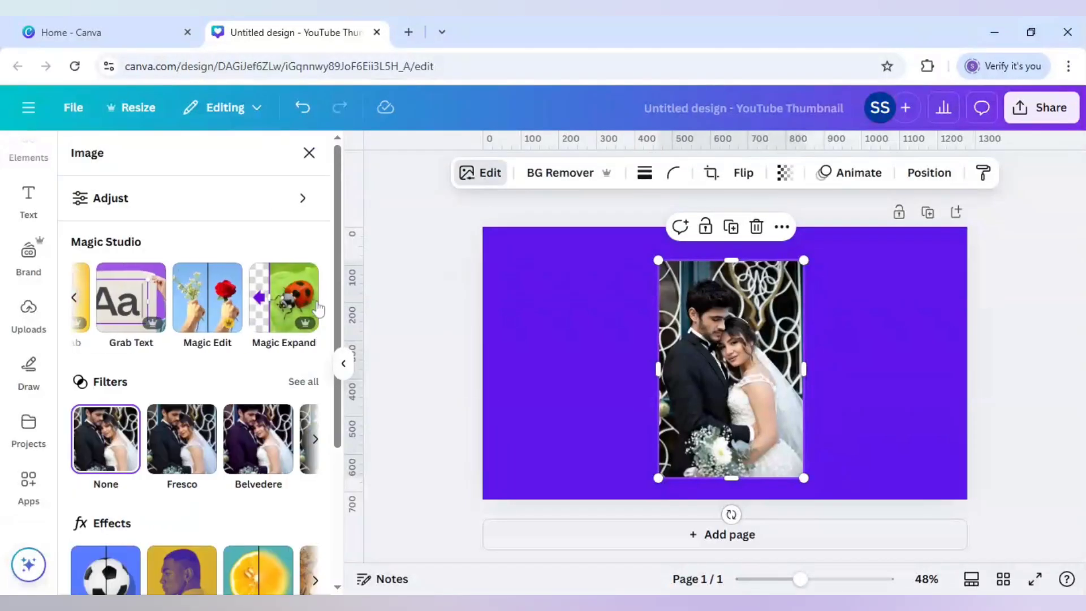
pyautogui.click(290, 303)
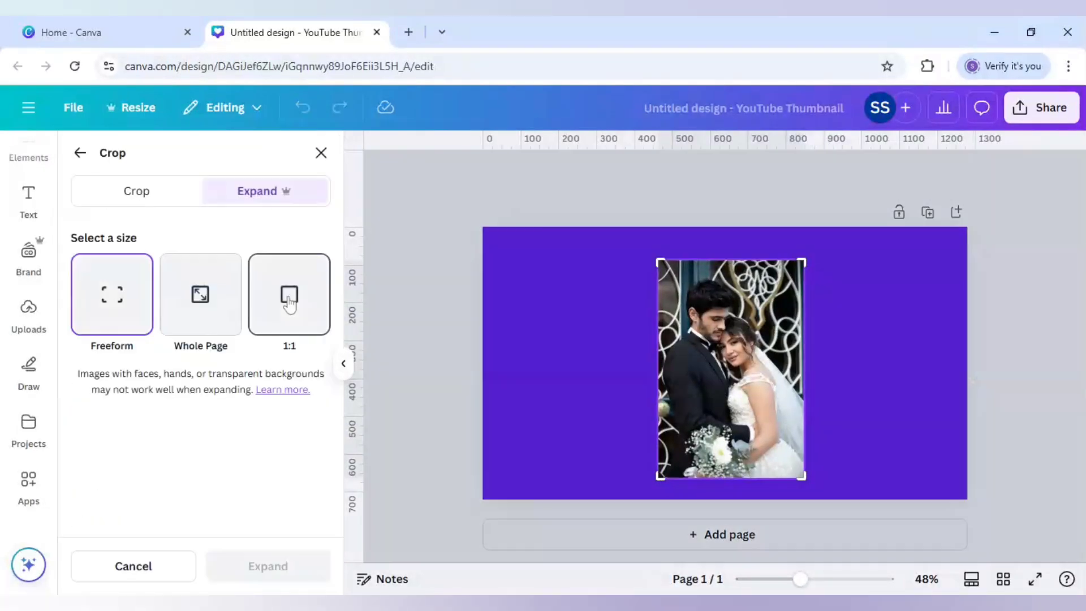
pyautogui.click(225, 297)
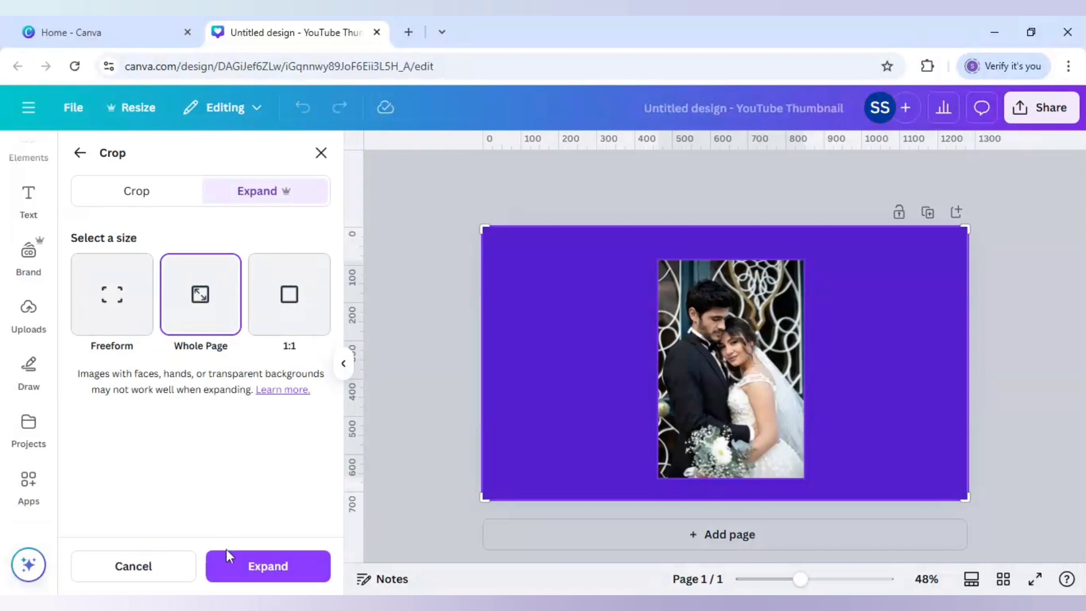
pyautogui.click(251, 572)
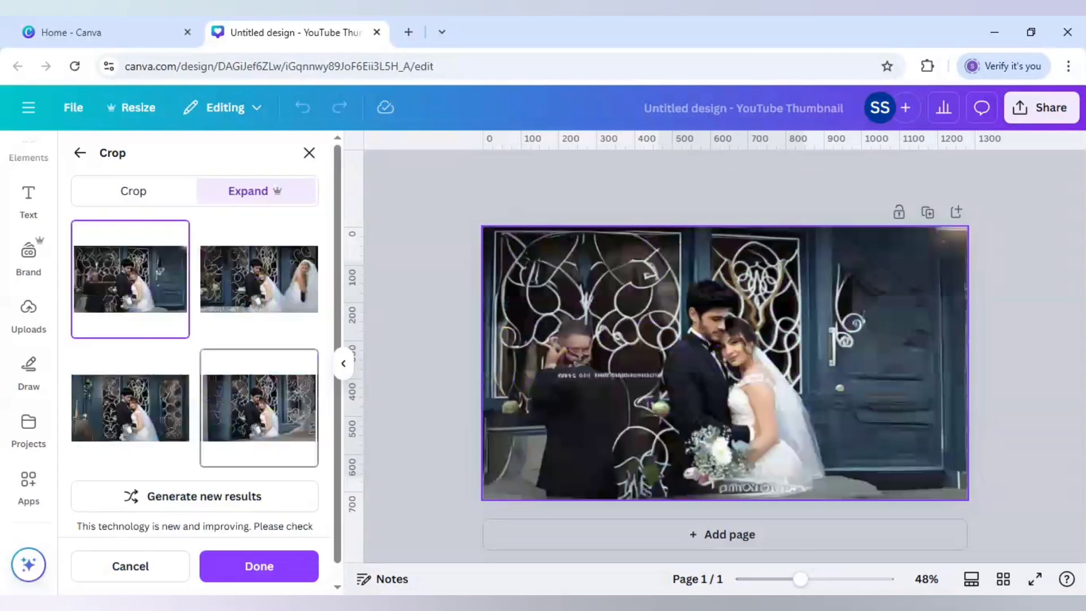
pyautogui.click(155, 420)
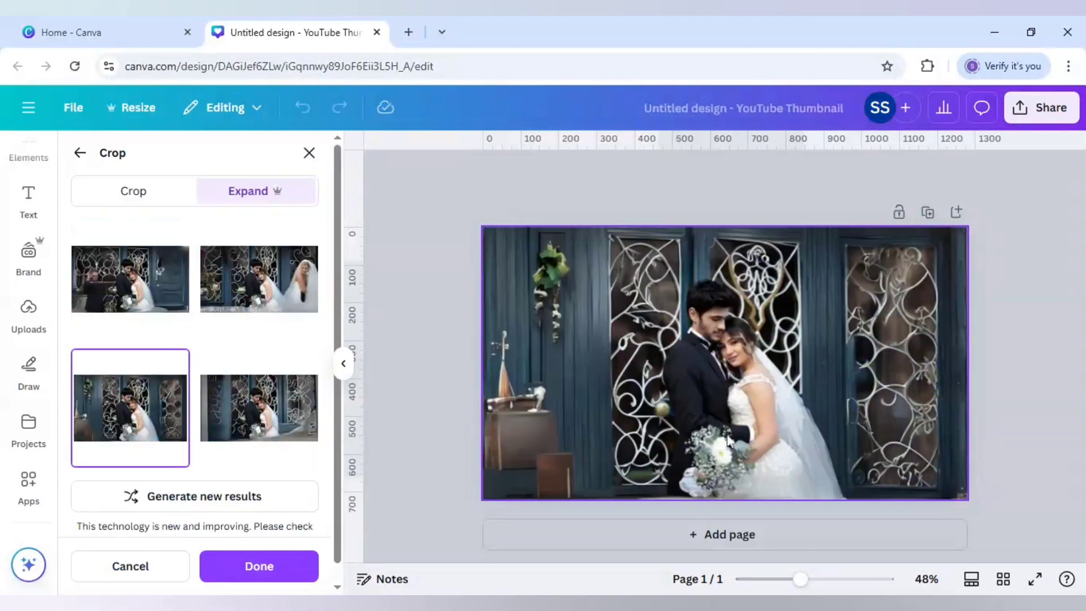
pyautogui.click(266, 566)
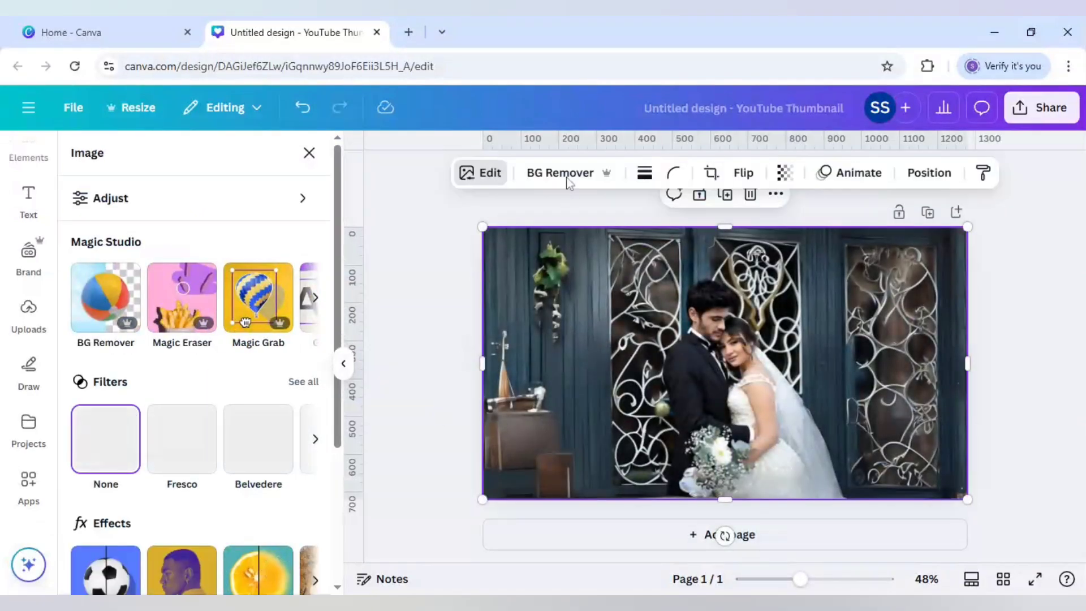
# - Remove the expanded photo's background and crop its empty left and right sides close to the couple
pyautogui.click(568, 178)
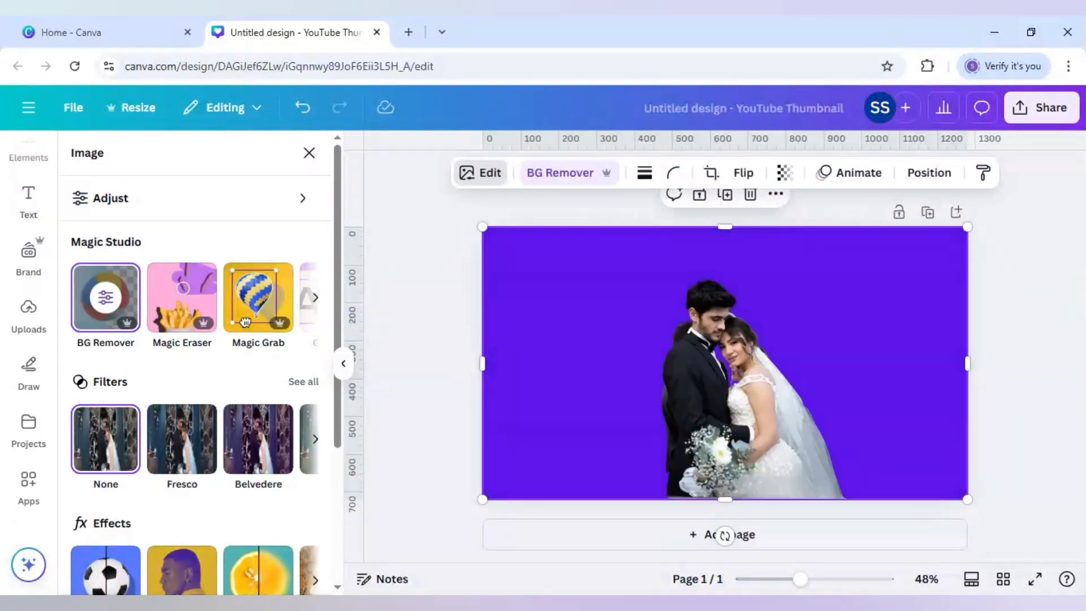
pyautogui.moveTo(550, 351); pyautogui.dragTo(642, 372)
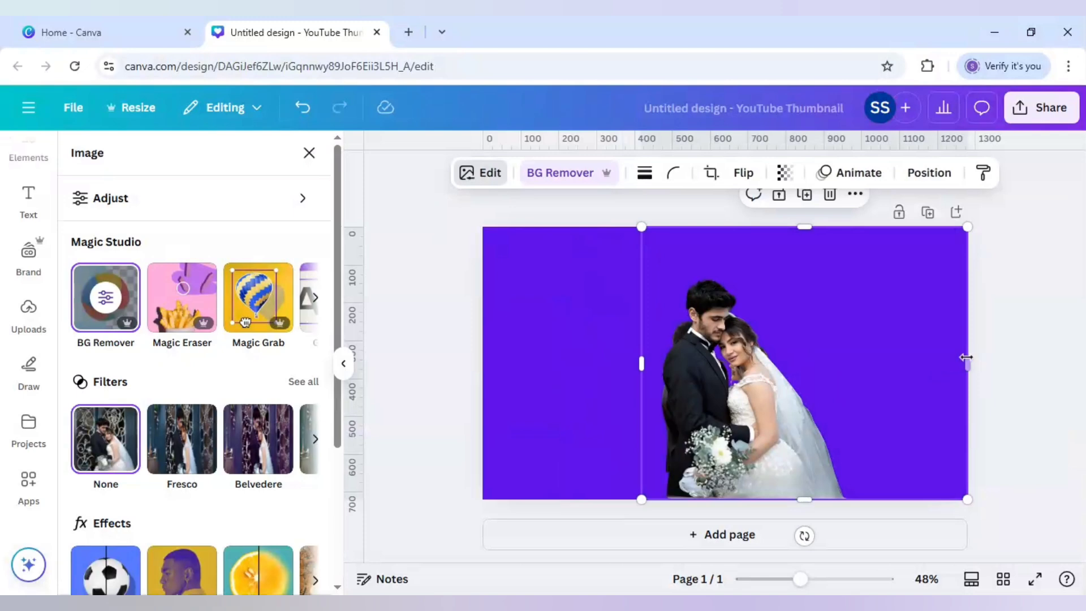
pyautogui.moveTo(908, 365); pyautogui.dragTo(851, 371)
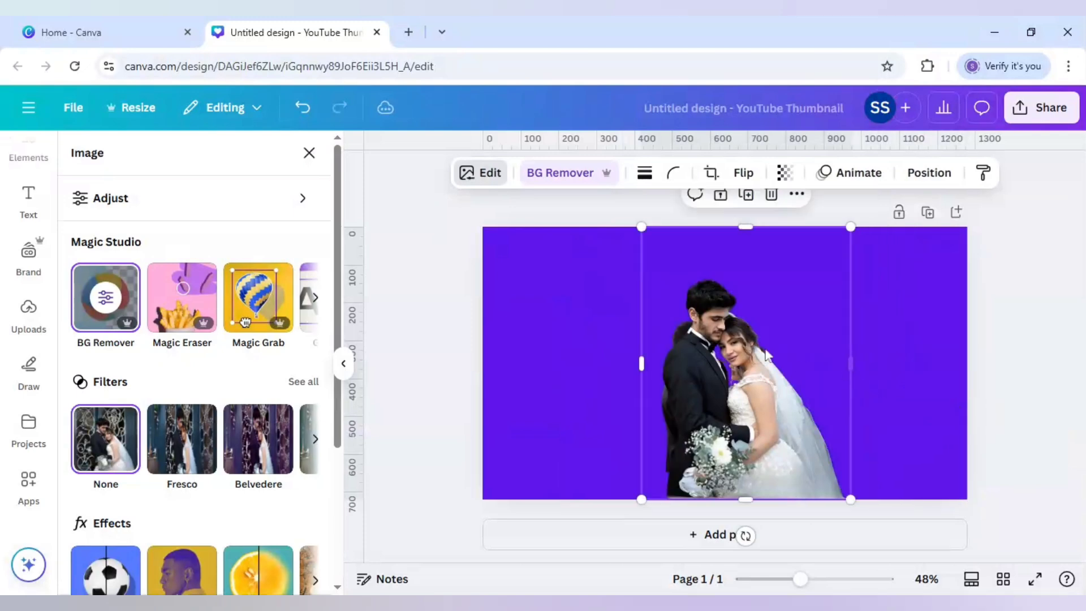
# - Search the apps for "easy reflection" and open Easy Reflections
pyautogui.click(27, 482)
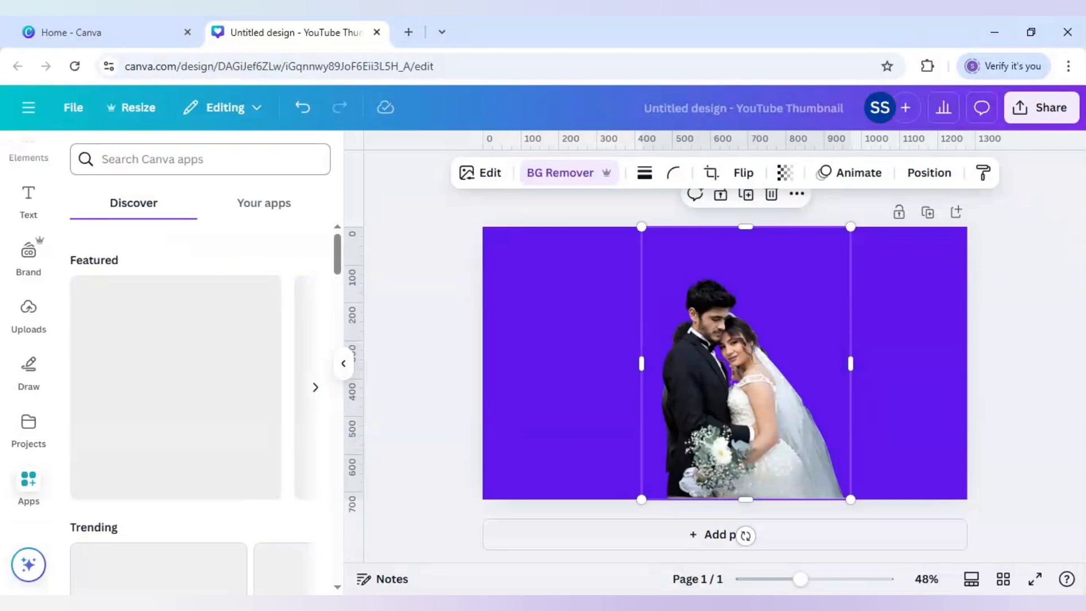
pyautogui.click(153, 159)
pyautogui.write('easy')
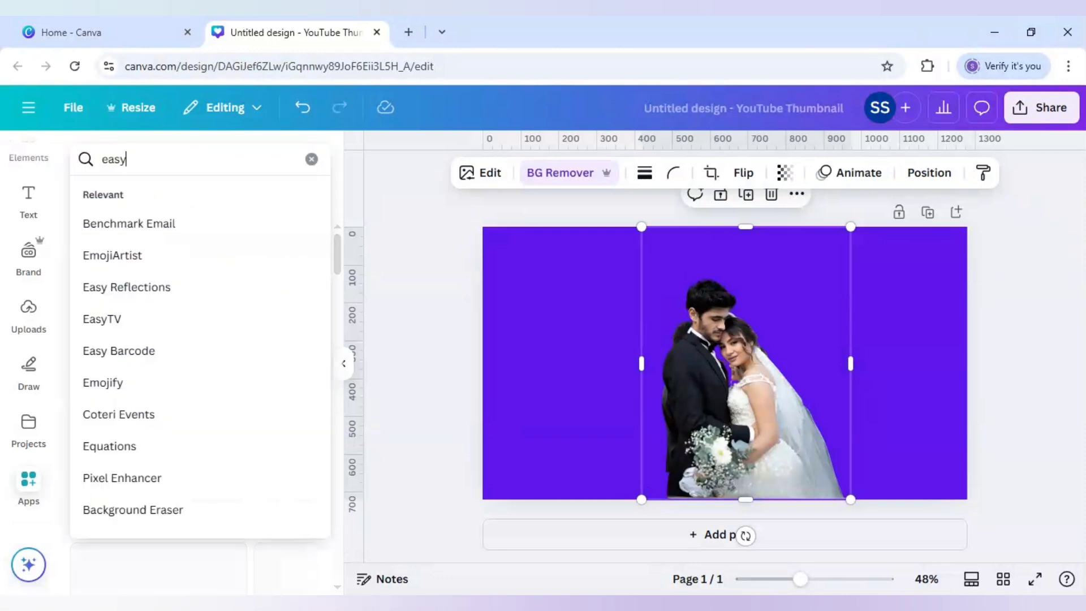
pyautogui.write(' reflection')
pyautogui.press('Return')
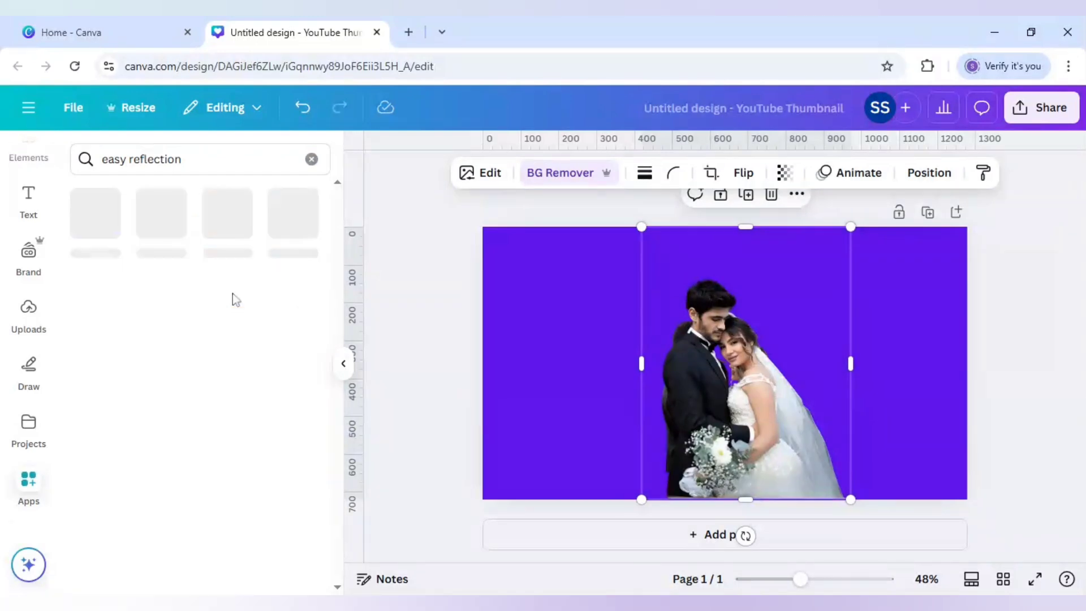
pyautogui.click(100, 220)
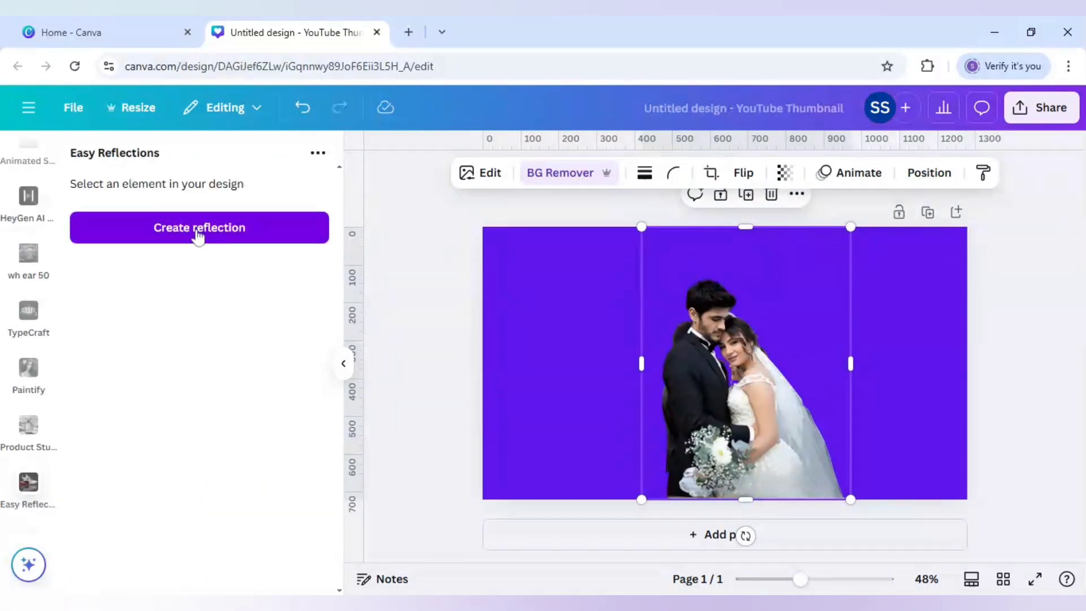
# - Create a reflection of the cropped couple cutout with position Above, offset 60 and opacity 100, and add it to the design
pyautogui.click(198, 229)
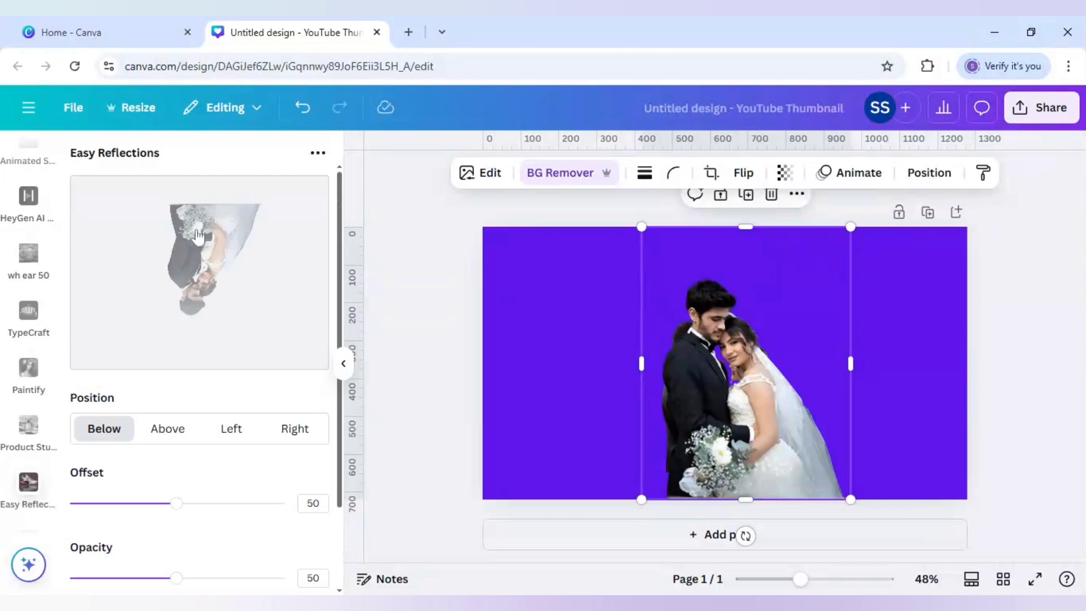
pyautogui.click(174, 432)
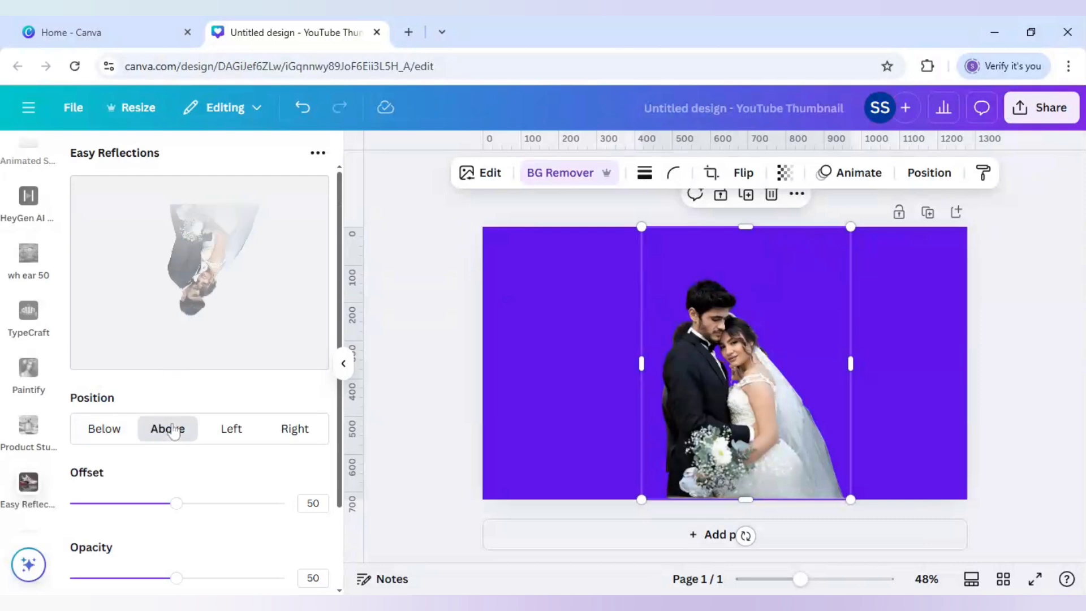
pyautogui.click(204, 504)
pyautogui.moveTo(204, 507); pyautogui.dragTo(198, 503)
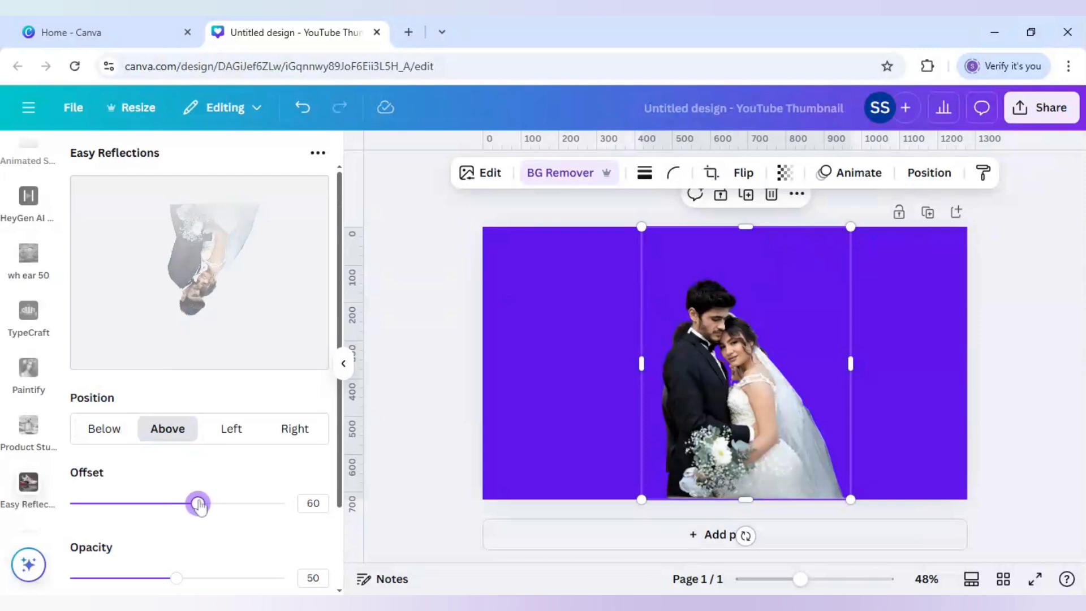
pyautogui.scroll(-1, 214, 549)
pyautogui.scroll(-1, 214, 549)
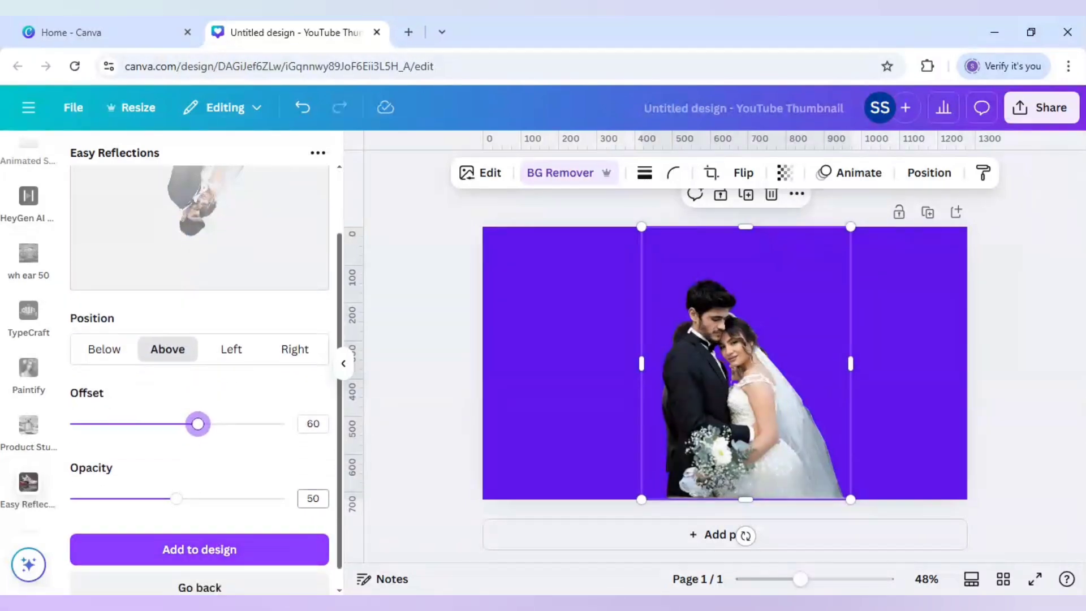
pyautogui.click(312, 499)
pyautogui.press('Return')
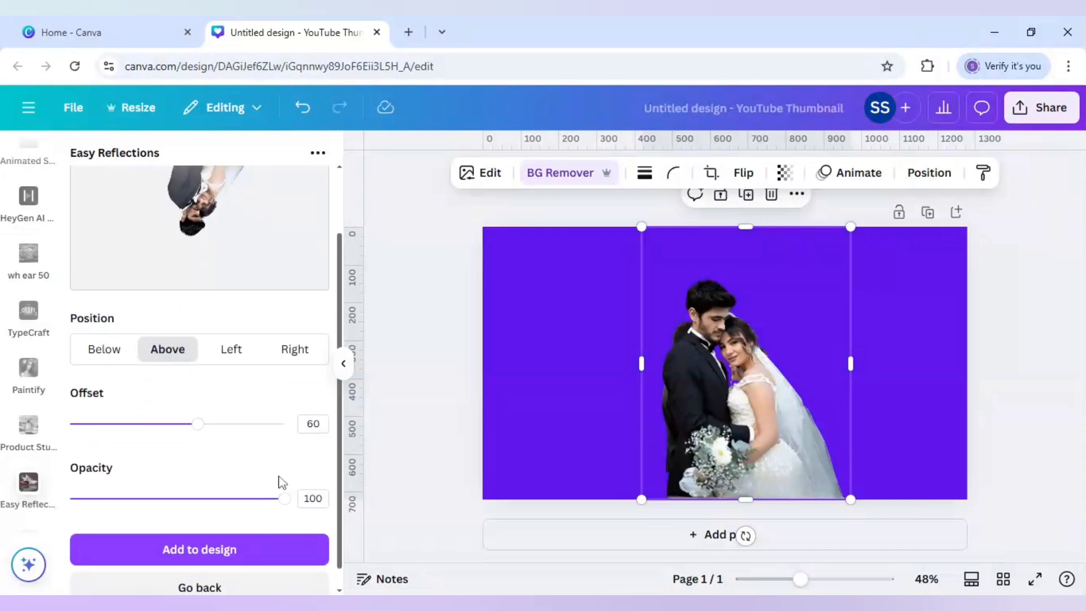
pyautogui.click(262, 555)
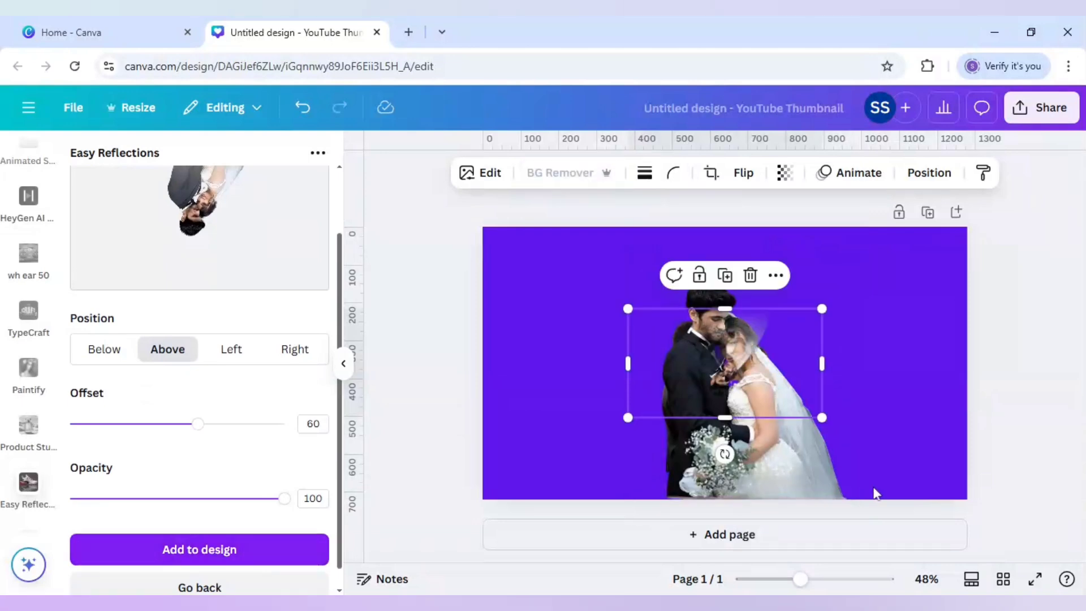
# - Delete the original cropped couple cutout and flip its reflection vertically so the couple stands upright
pyautogui.click(786, 464)
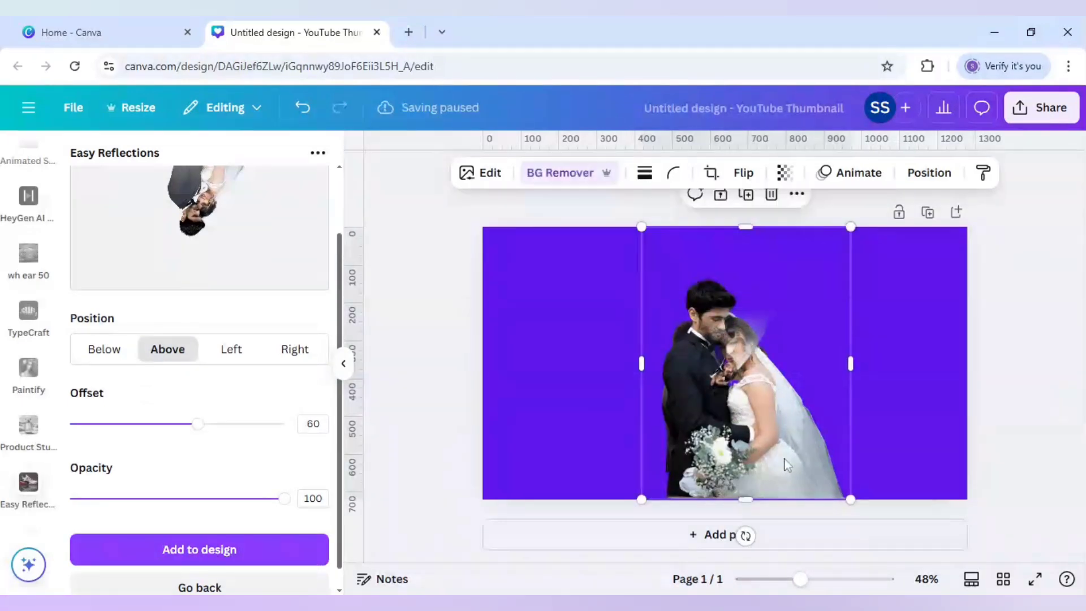
pyautogui.press('Escape')
pyautogui.click(733, 359)
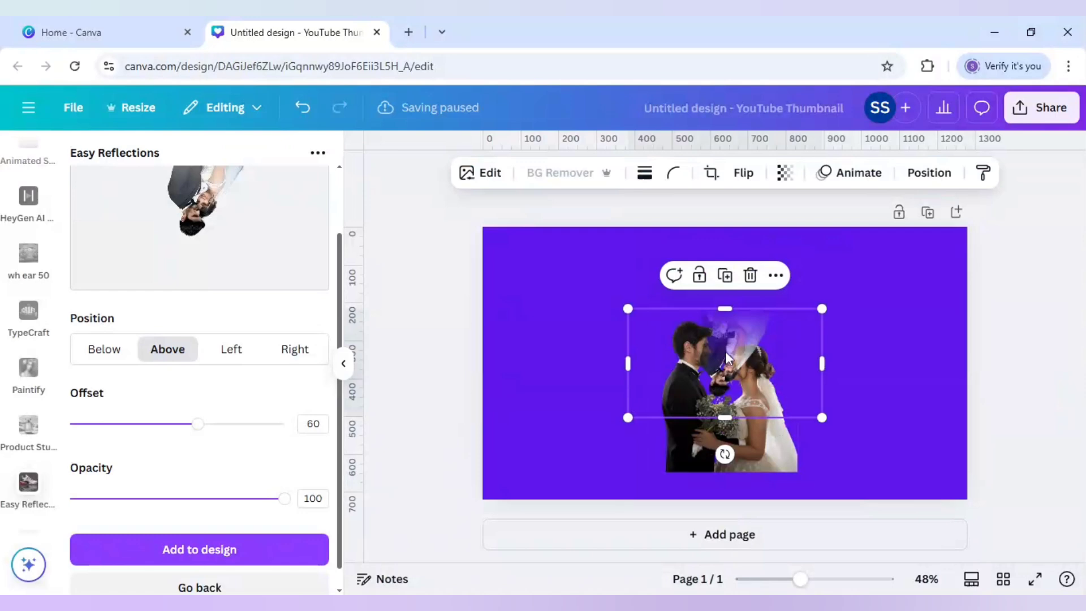
pyautogui.click(736, 174)
pyautogui.click(733, 245)
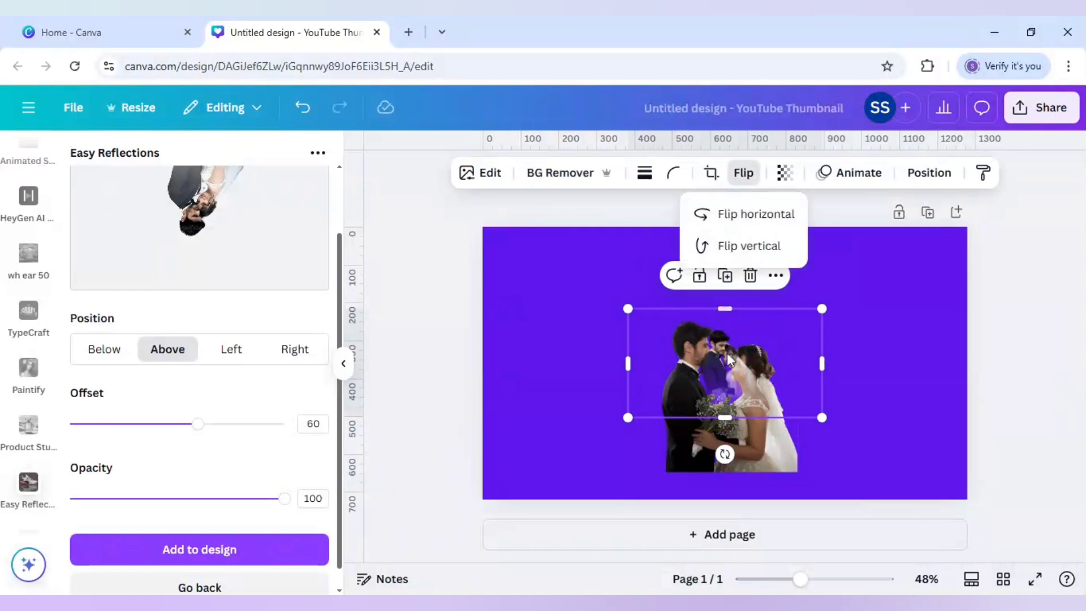
# - Enlarge the flipped couple image and position it centred above the other couple, with its faded lower part overlapping them
pyautogui.moveTo(730, 360); pyautogui.dragTo(714, 335)
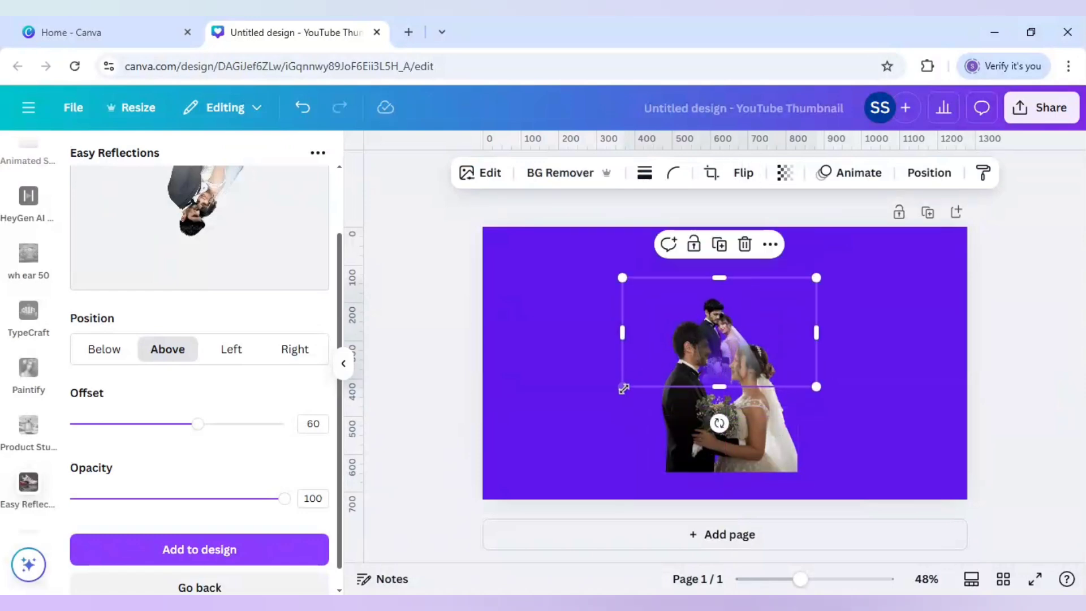
pyautogui.moveTo(616, 395); pyautogui.dragTo(509, 460)
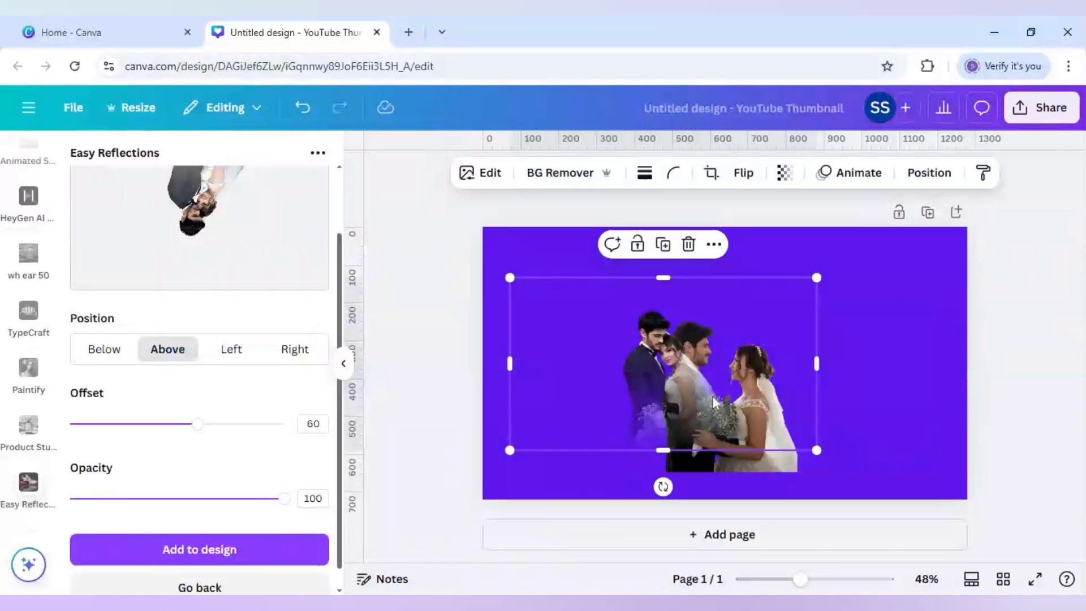
pyautogui.moveTo(779, 366); pyautogui.dragTo(759, 351)
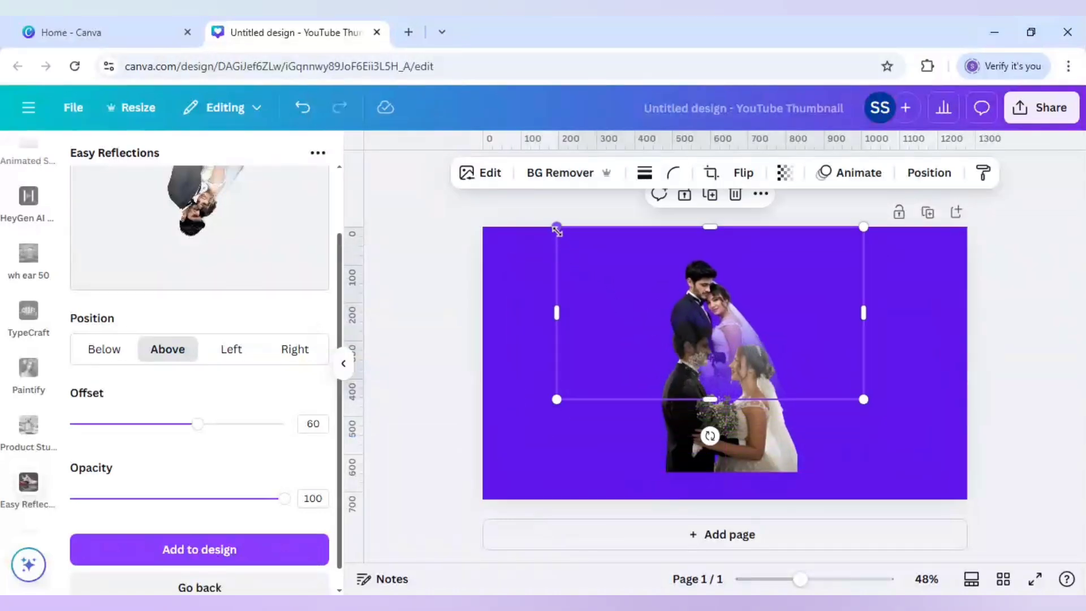
pyautogui.moveTo(557, 230); pyautogui.dragTo(485, 186)
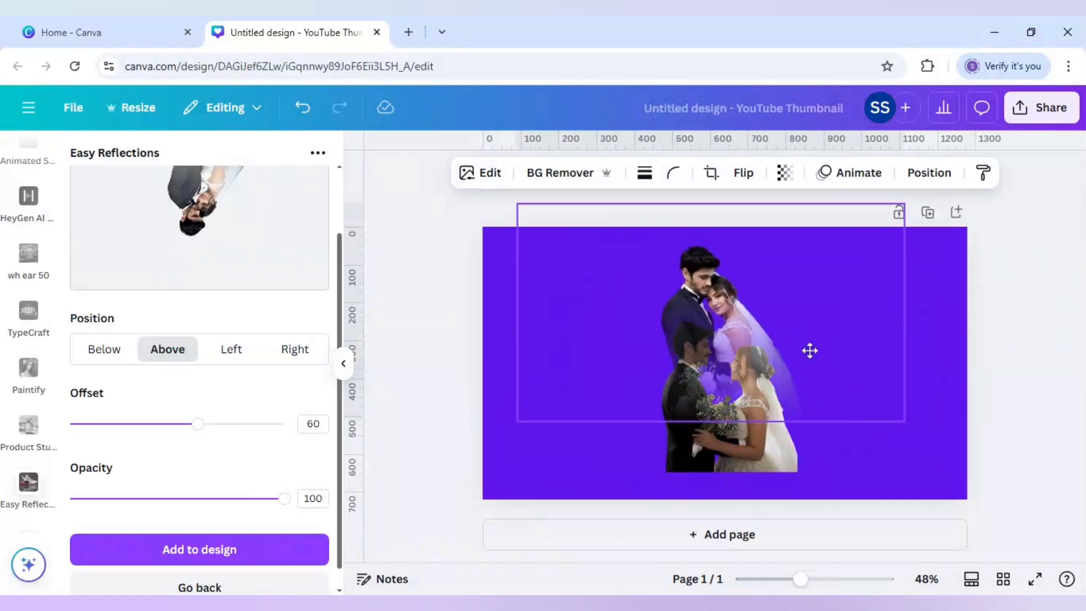
pyautogui.moveTo(810, 351); pyautogui.dragTo(804, 357)
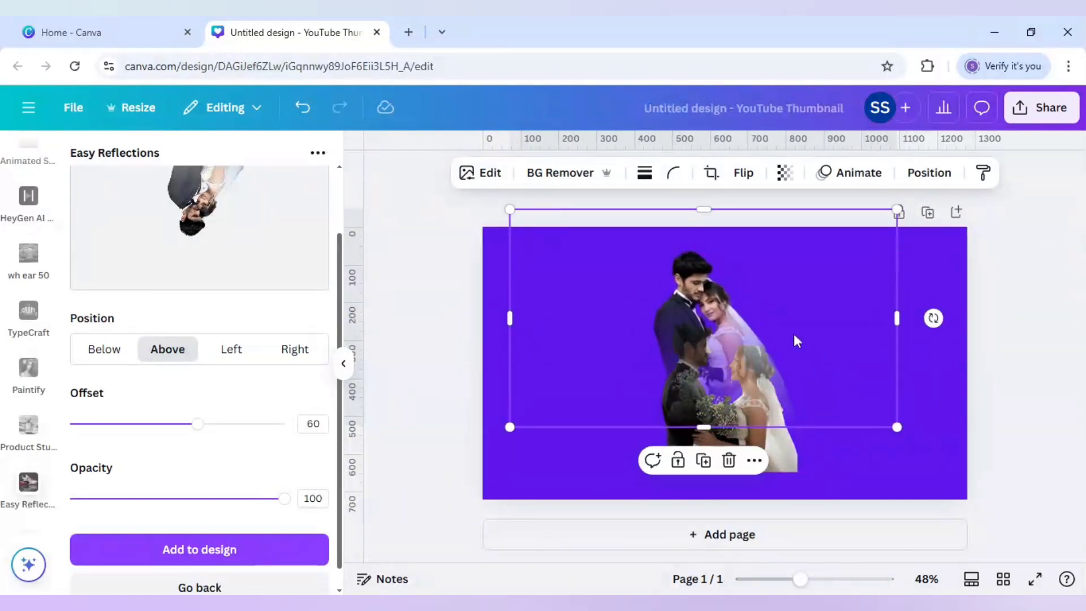
# - Set the transparency of the enlarged faded couple image to 72
pyautogui.click(797, 335)
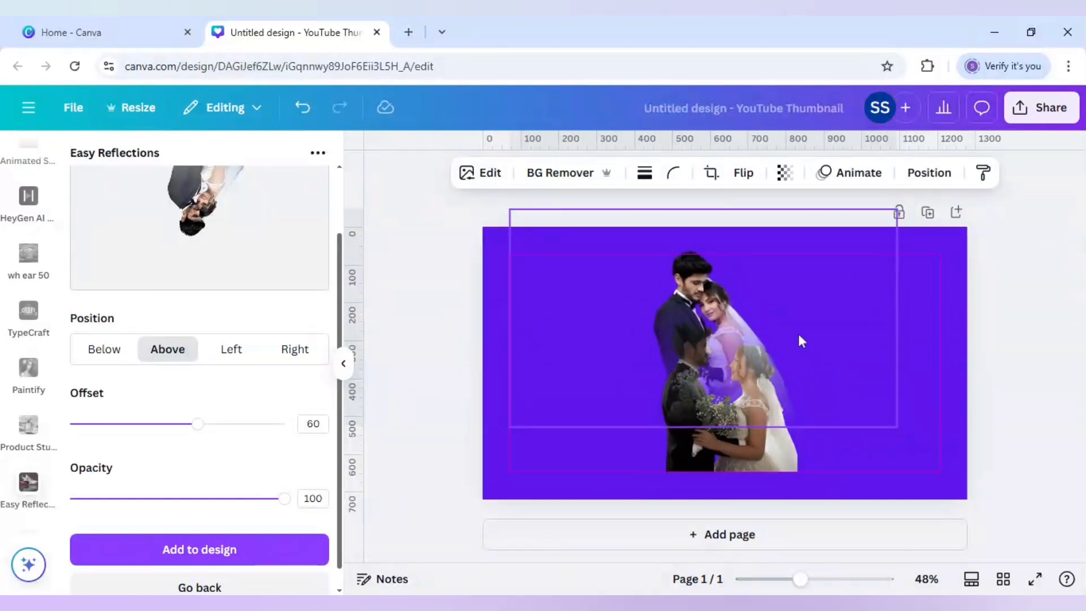
pyautogui.click(783, 185)
pyautogui.moveTo(822, 237); pyautogui.dragTo(791, 240)
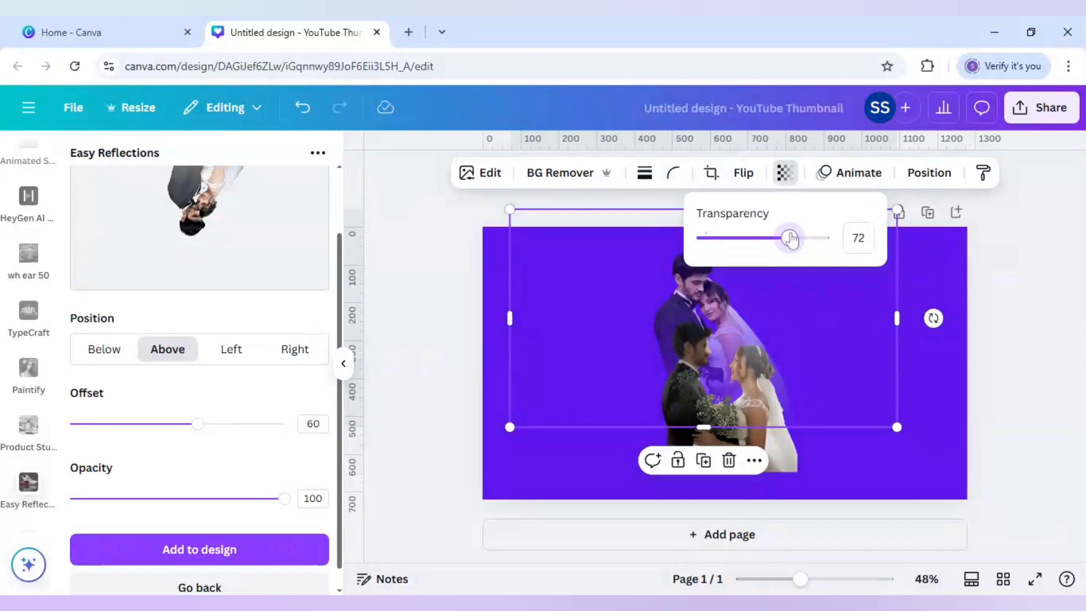
pyautogui.click(999, 328)
pyautogui.click(999, 328)
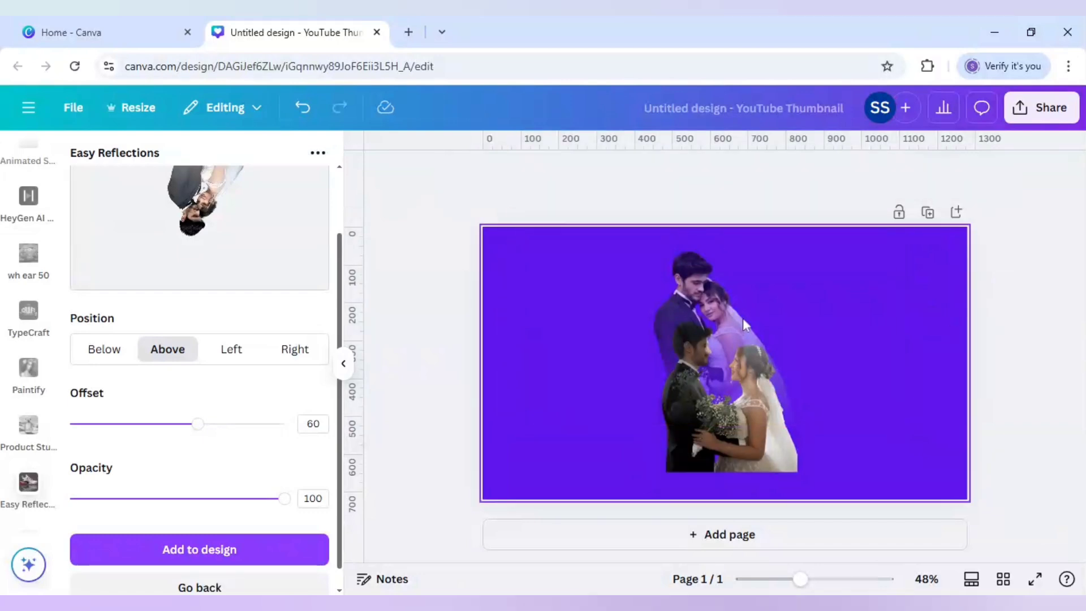
# - Send the faded couple image to the back so it sits behind the couple with the bouquet
pyautogui.click(734, 315)
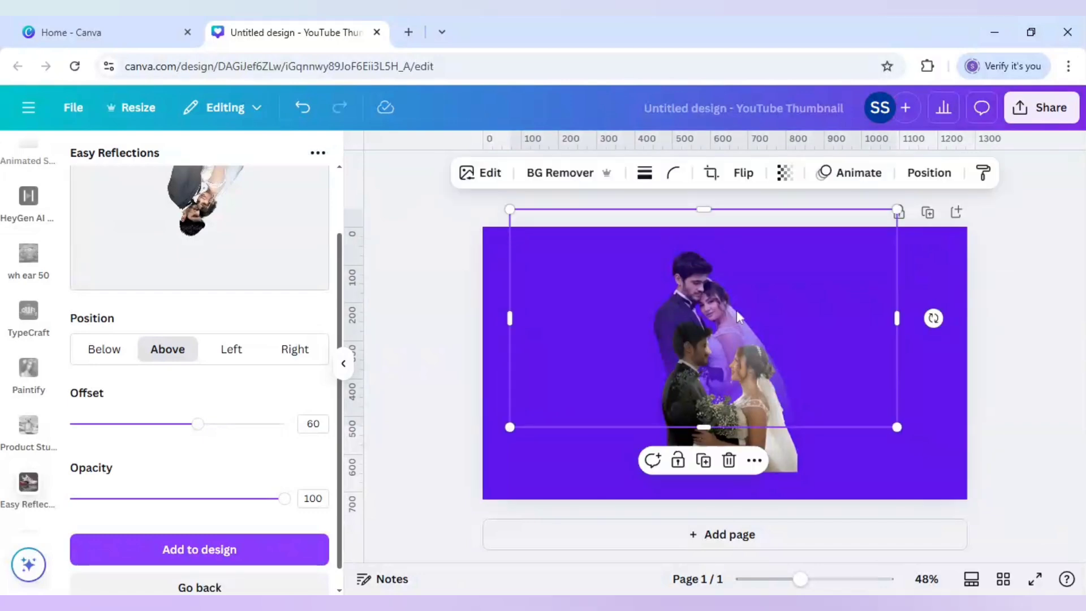
pyautogui.rightClick(737, 311)
pyautogui.moveTo(778, 293)
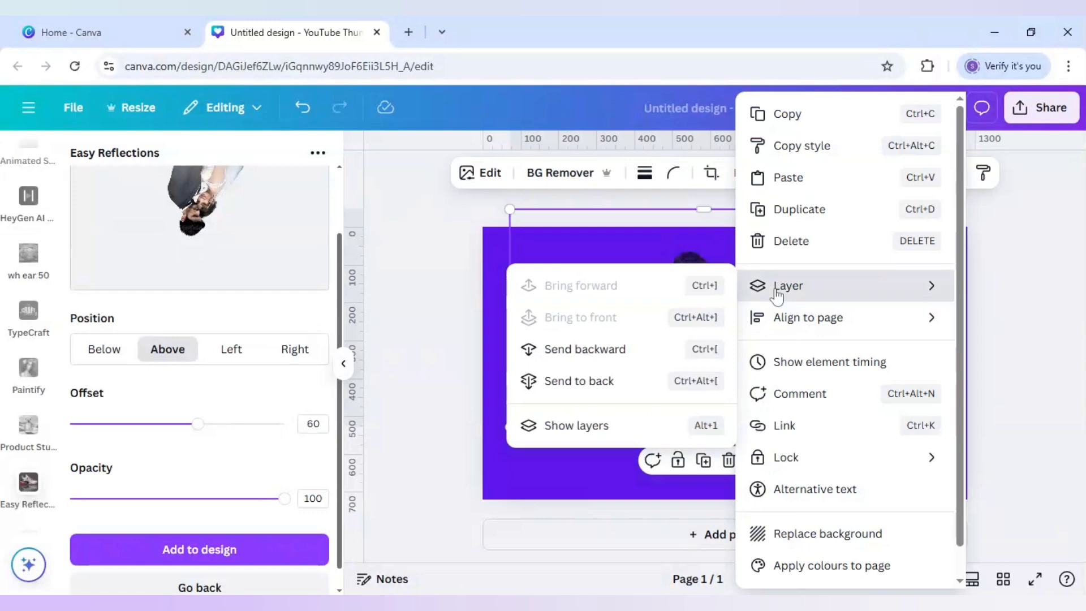
pyautogui.click(567, 382)
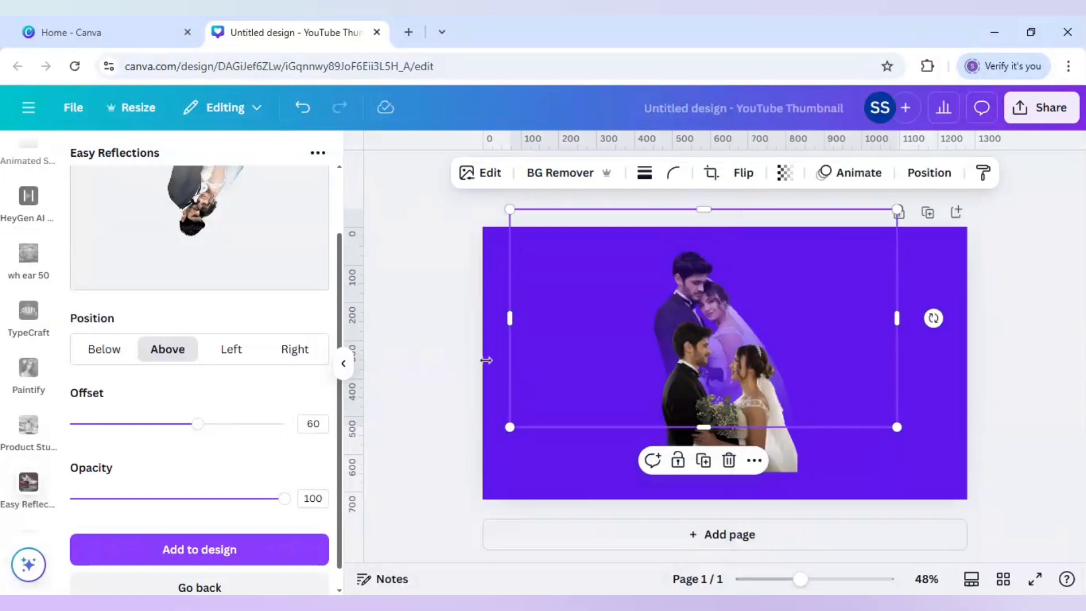
# - Crop the empty left and right sides of the faded couple image close to the figures
pyautogui.click(744, 382)
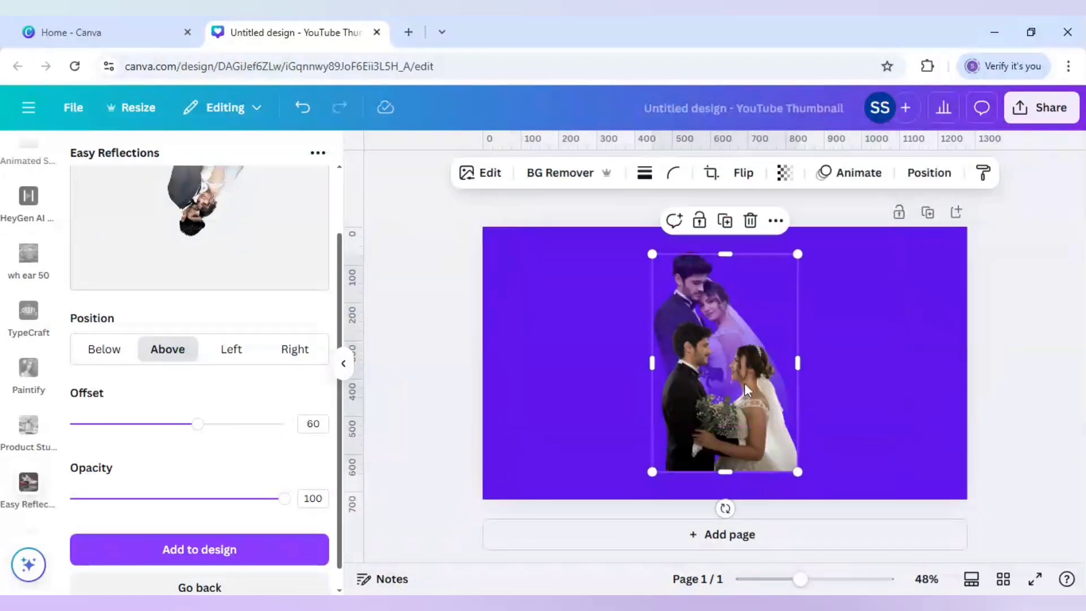
pyautogui.click(543, 328)
pyautogui.moveTo(511, 315); pyautogui.dragTo(638, 318)
pyautogui.moveTo(901, 325); pyautogui.dragTo(811, 324)
# - Select both couple images together, enlarge them and place them on the left half of the page against its lower edge
pyautogui.click(761, 355)
pyautogui.hotkey('ctrl', 'a')
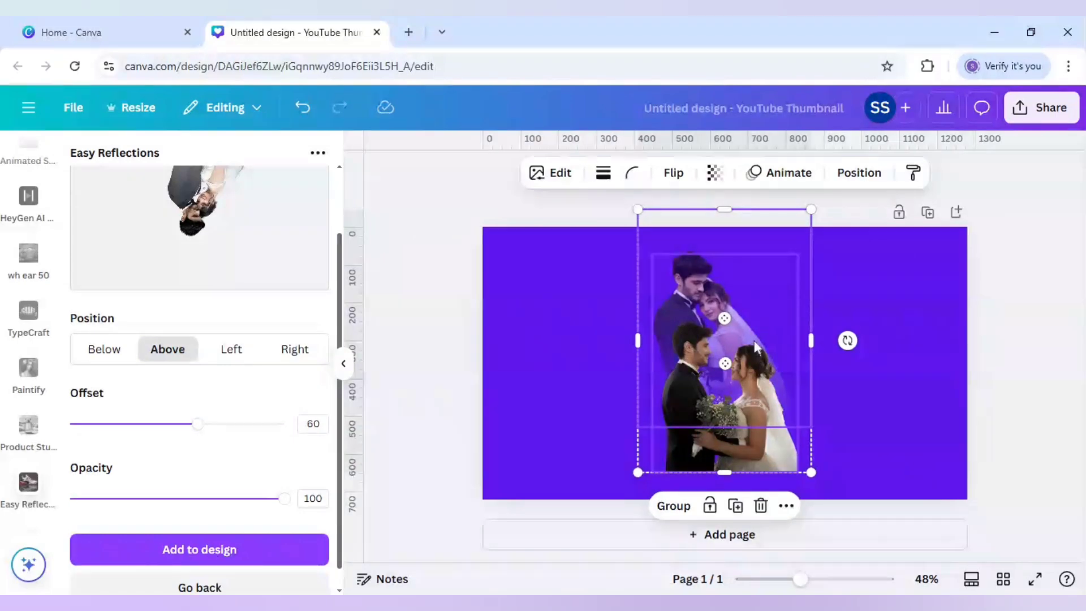
pyautogui.moveTo(760, 355); pyautogui.dragTo(670, 365)
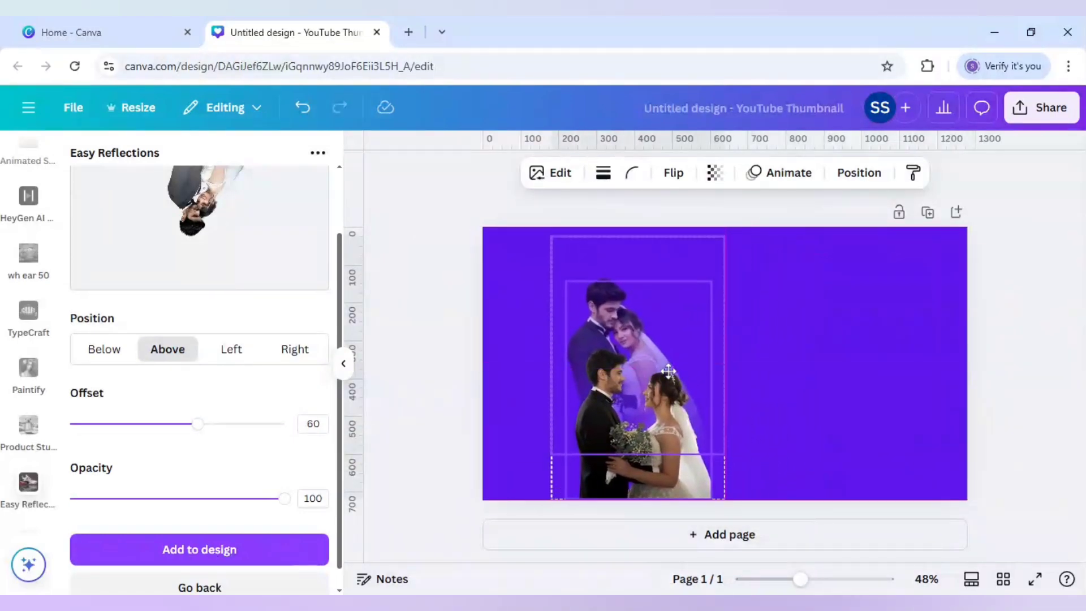
pyautogui.moveTo(553, 238); pyautogui.dragTo(506, 168)
pyautogui.moveTo(588, 302); pyautogui.dragTo(617, 320)
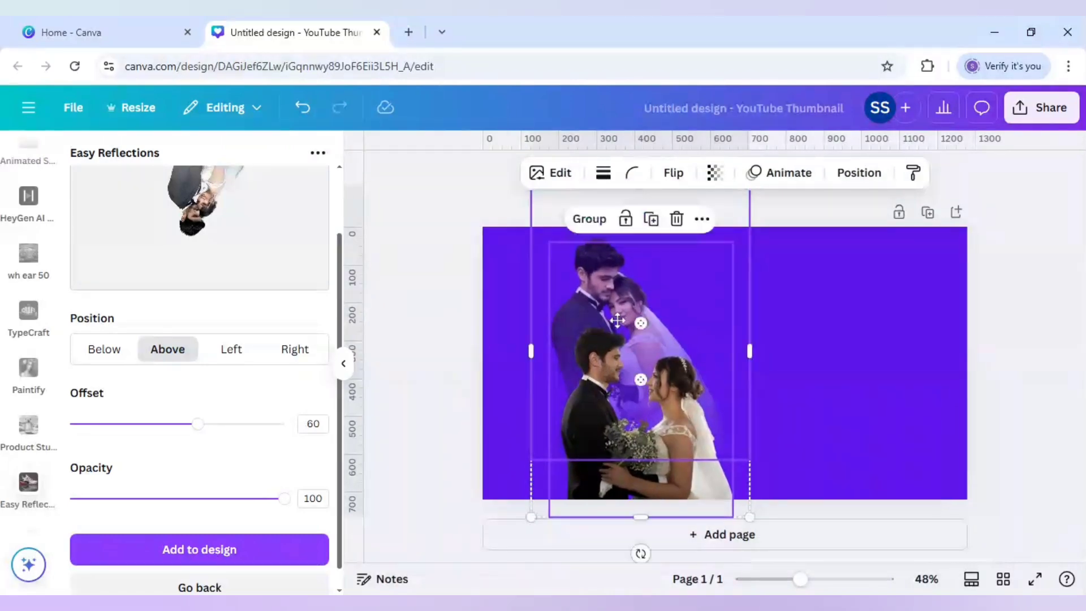
pyautogui.click(465, 320)
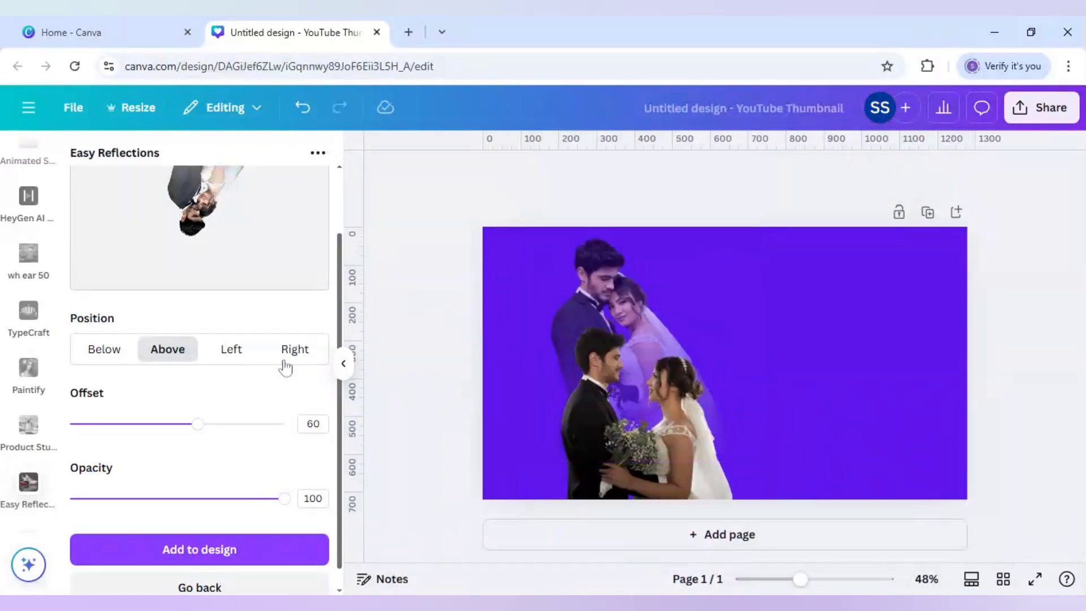
# - Add the recently used Eiffel Tower sky photo from the elements and make it the page background
pyautogui.scroll(10, 34, 271)
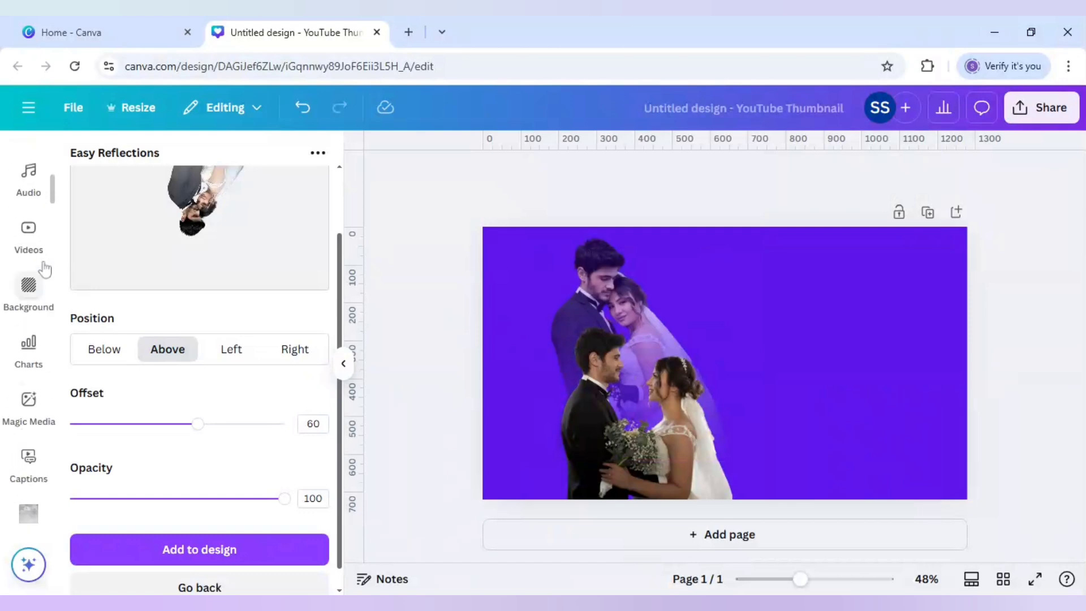
pyautogui.scroll(6, 39, 255)
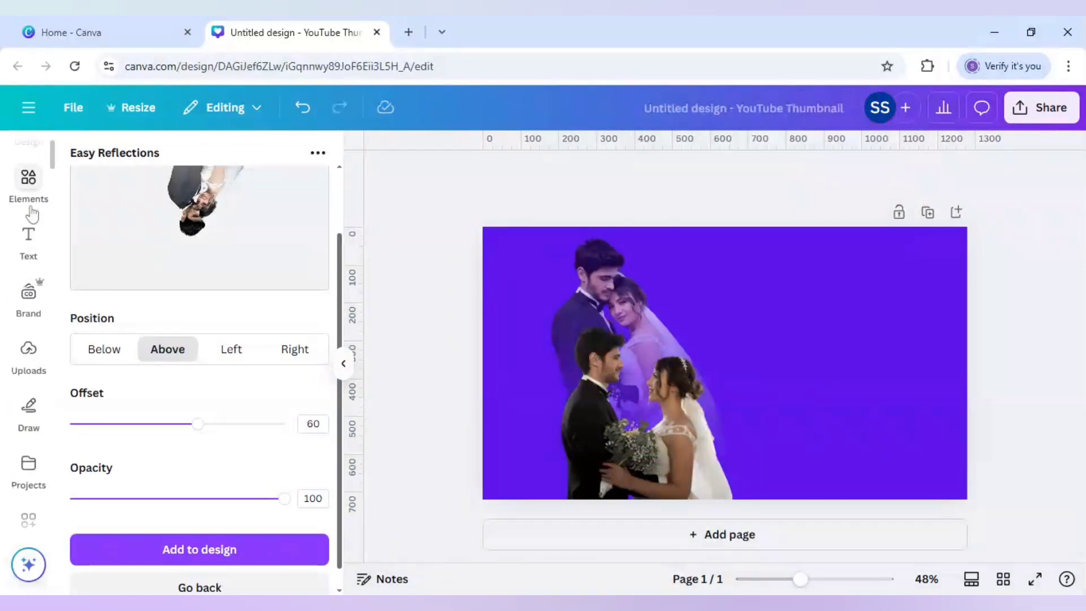
pyautogui.click(30, 180)
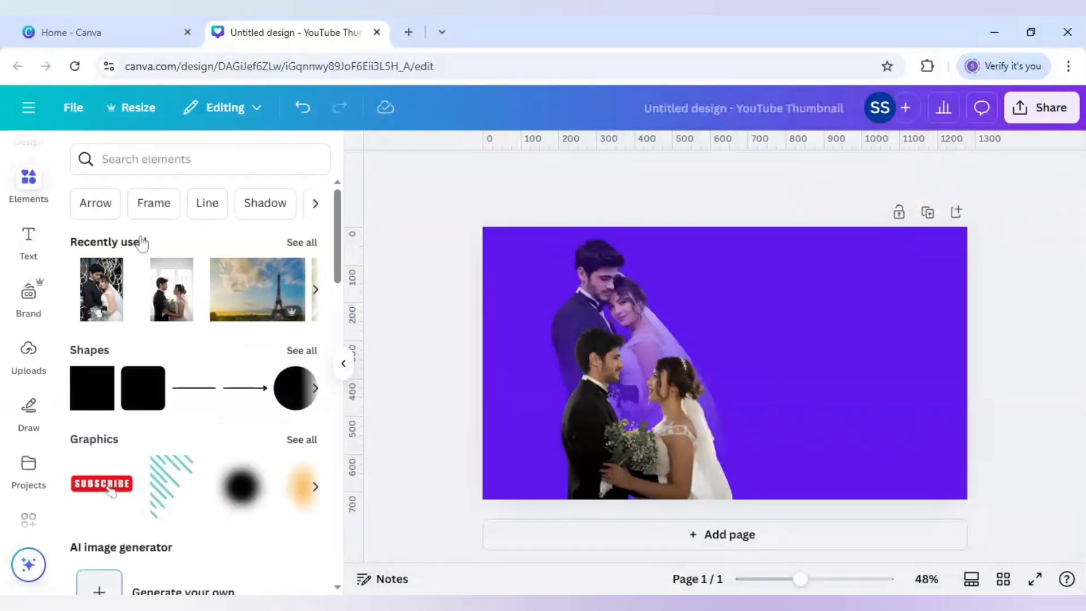
pyautogui.click(256, 297)
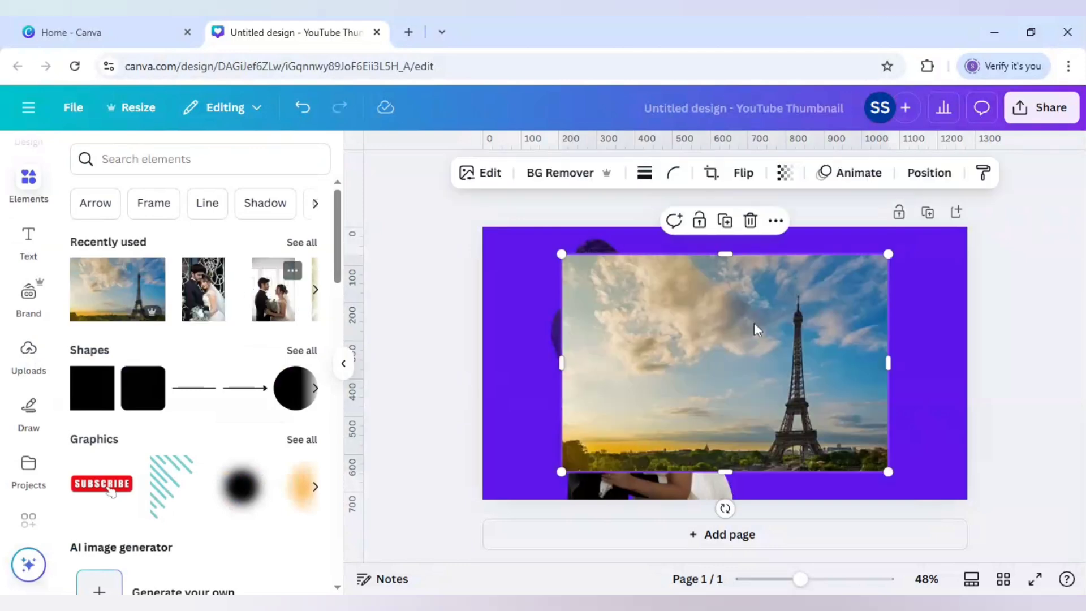
pyautogui.rightClick(758, 331)
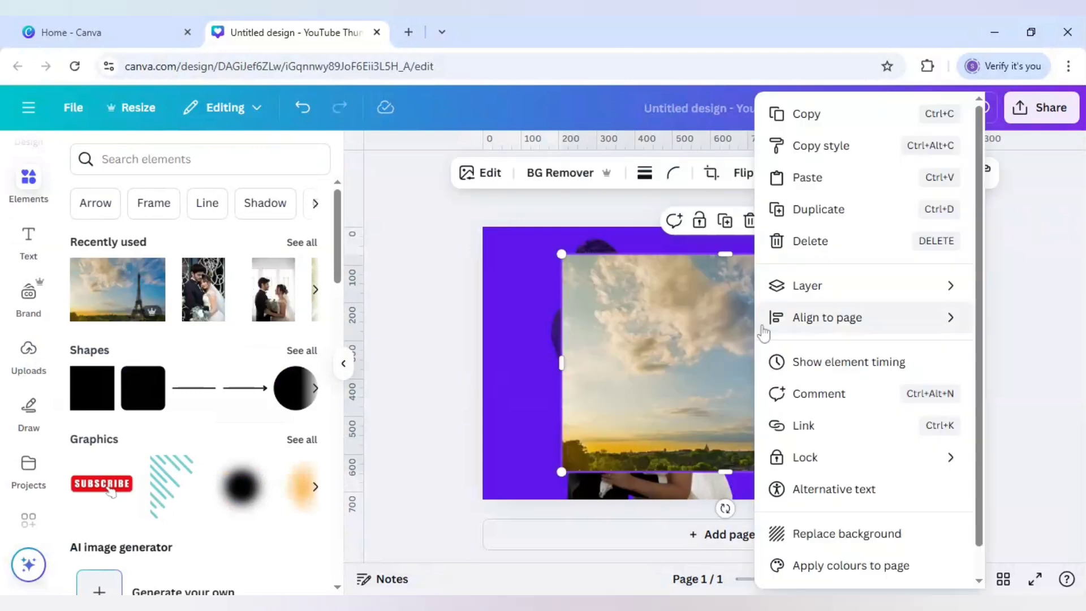
pyautogui.click(834, 534)
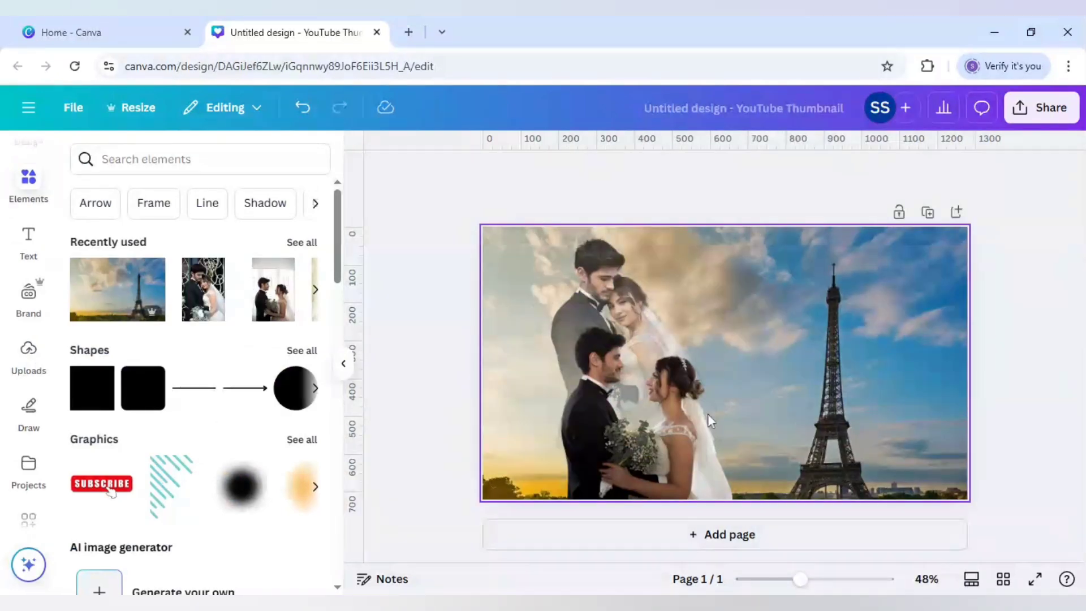
# - Search the apps for "text maker" and open Text Maker
pyautogui.scroll(-2, 29, 448)
pyautogui.click(33, 450)
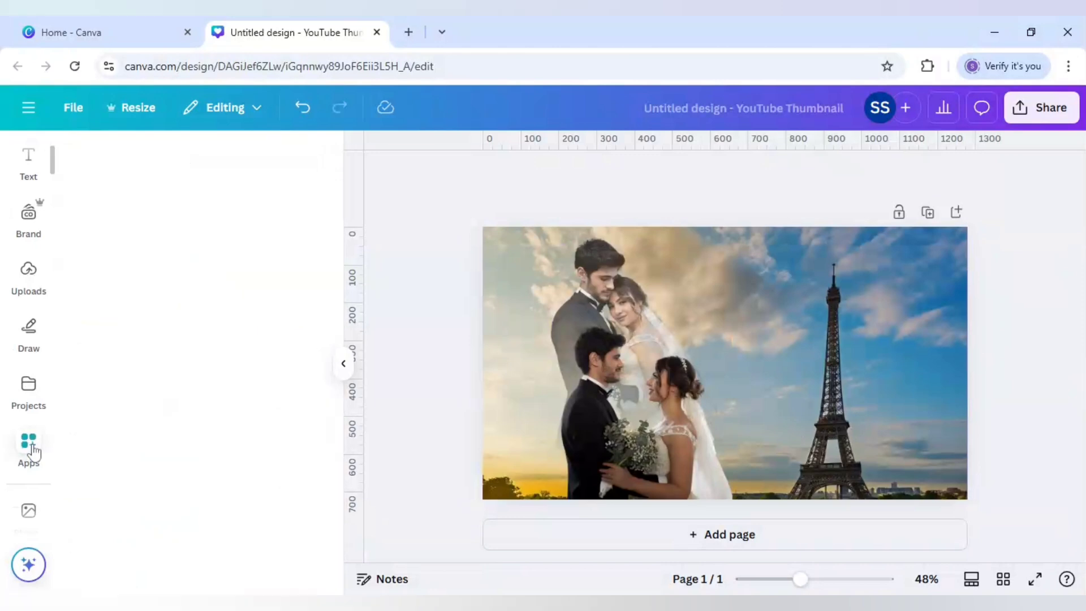
pyautogui.moveTo(194, 160); pyautogui.dragTo(52, 164)
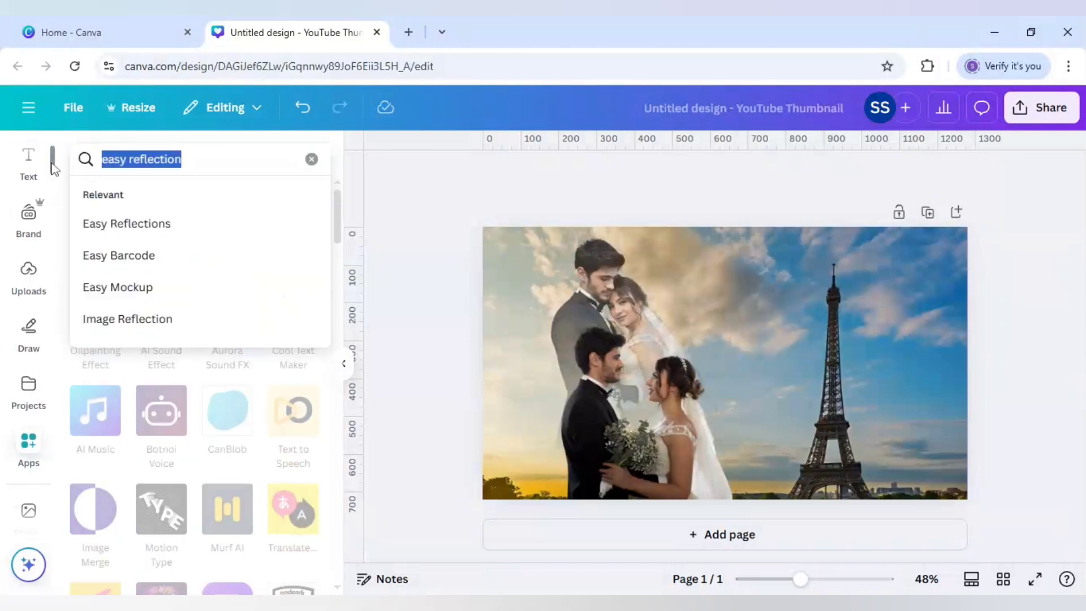
pyautogui.write('text maker')
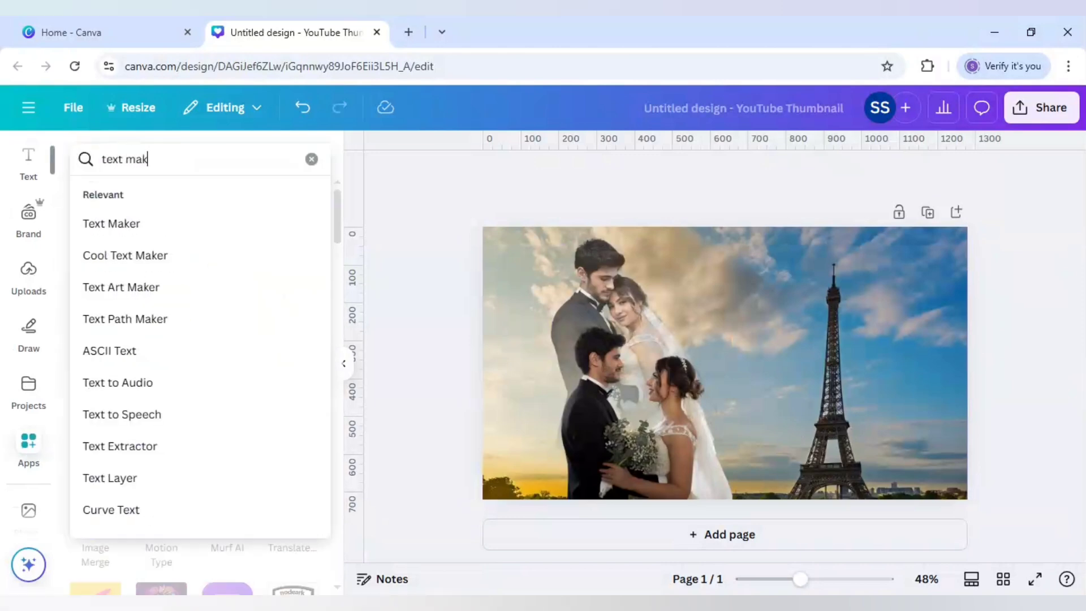
pyautogui.press('Return')
pyautogui.click(93, 215)
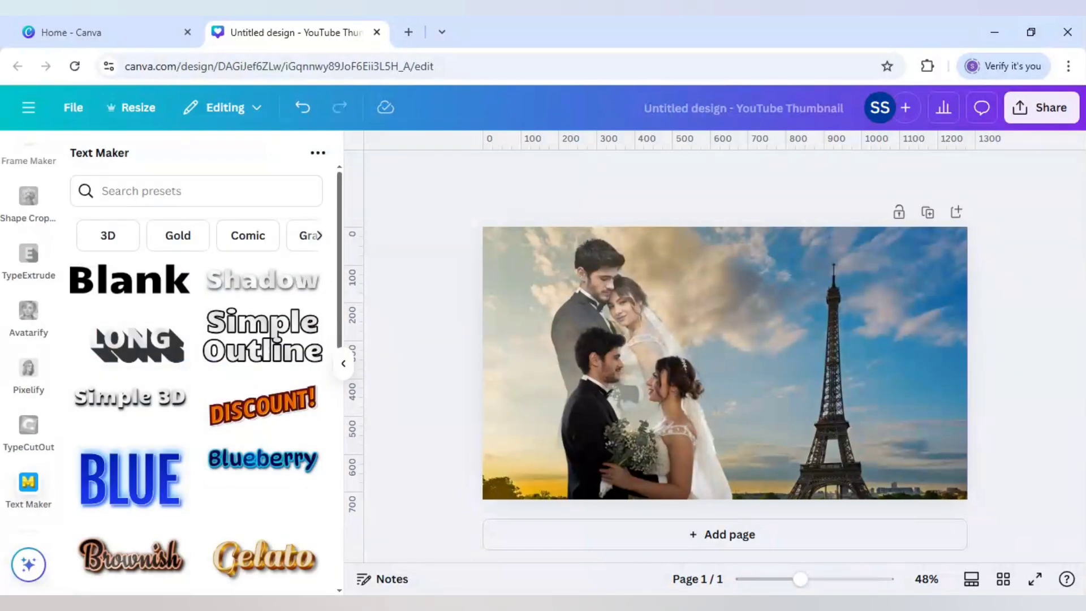
# - Choose the Gelato preset from the Gold styles and replace its text with "Forever", "starts" and "Today" on three lines
pyautogui.click(176, 238)
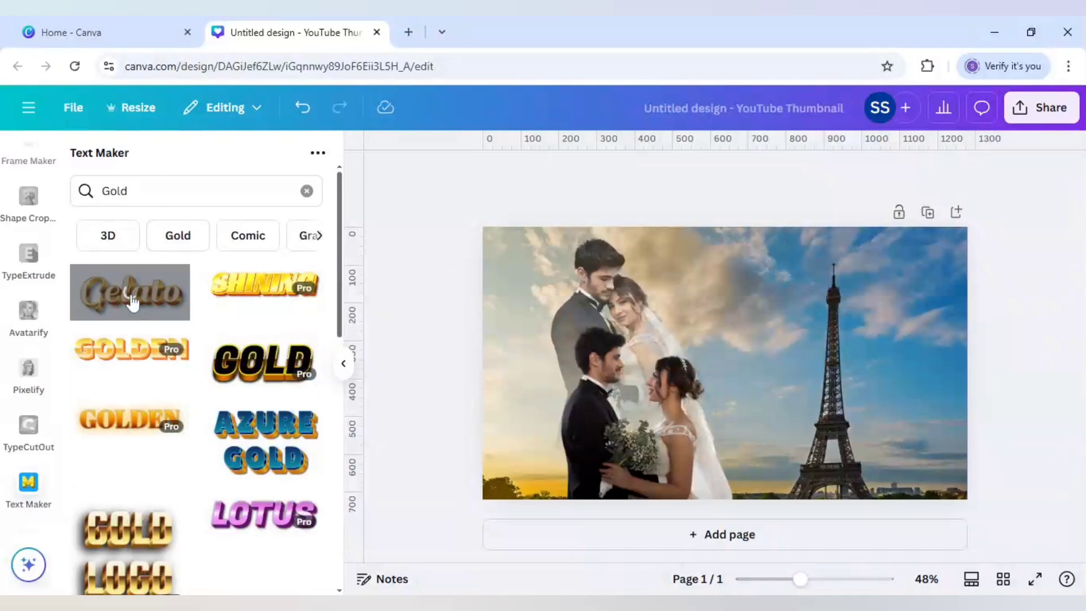
pyautogui.moveTo(121, 474); pyautogui.dragTo(69, 477)
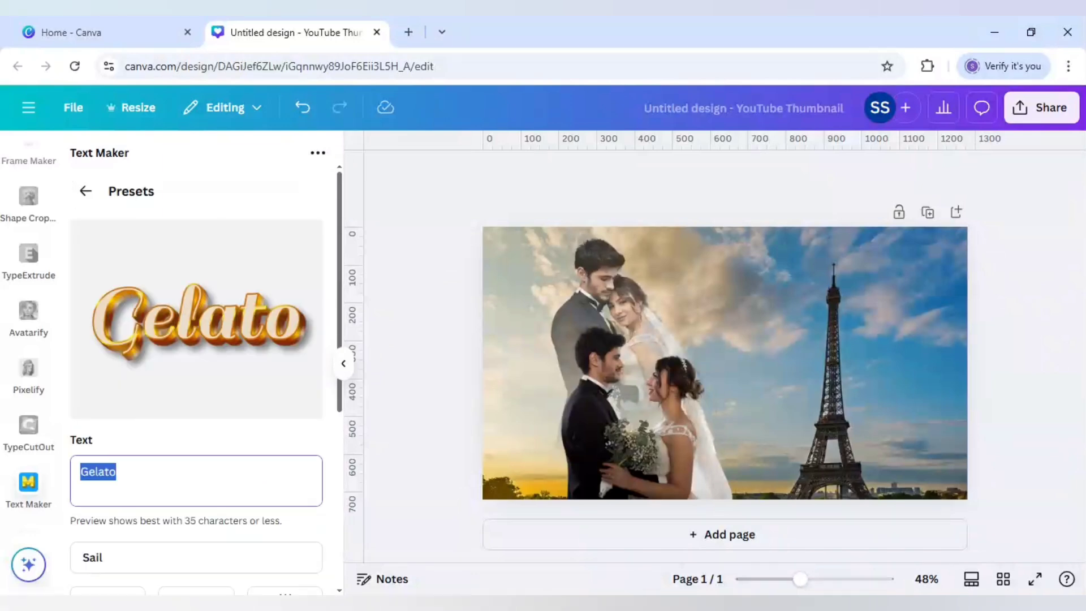
pyautogui.write('Forever')
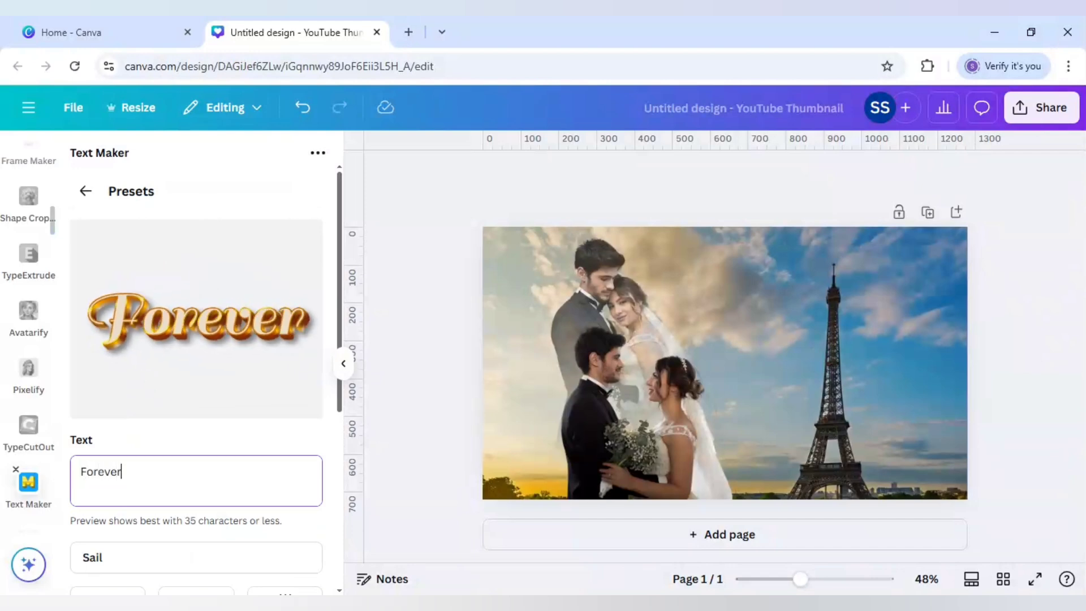
pyautogui.press('Return')
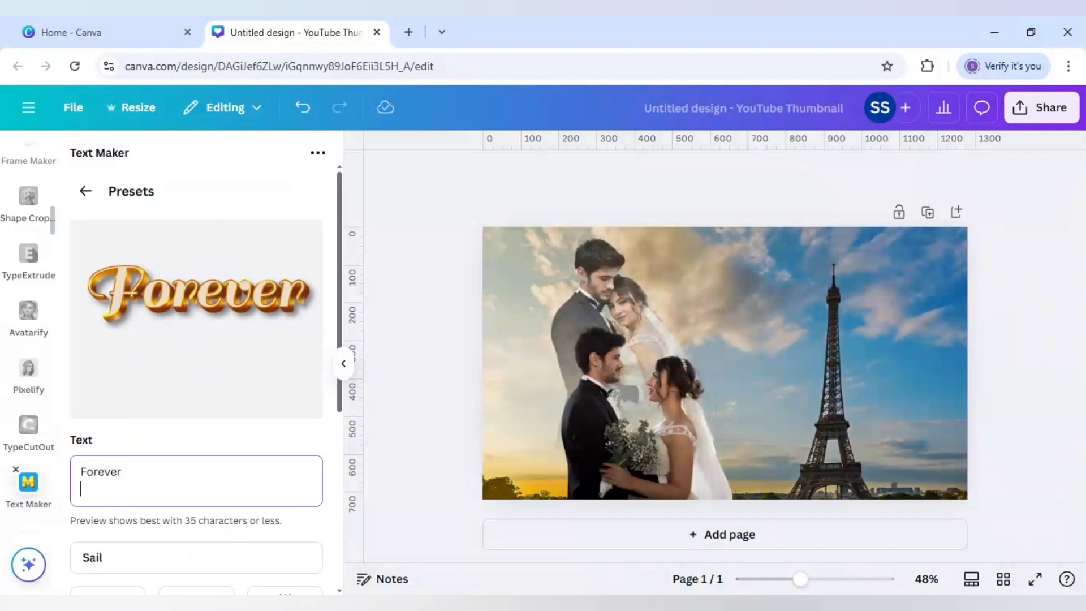
pyautogui.write('starts')
pyautogui.press('Return')
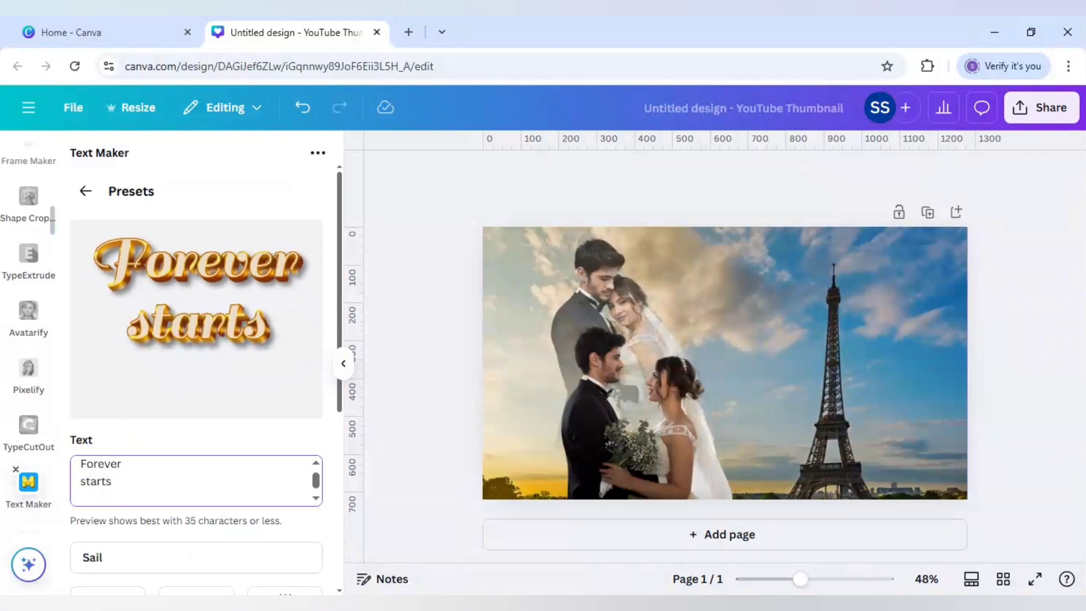
pyautogui.write('Tody')
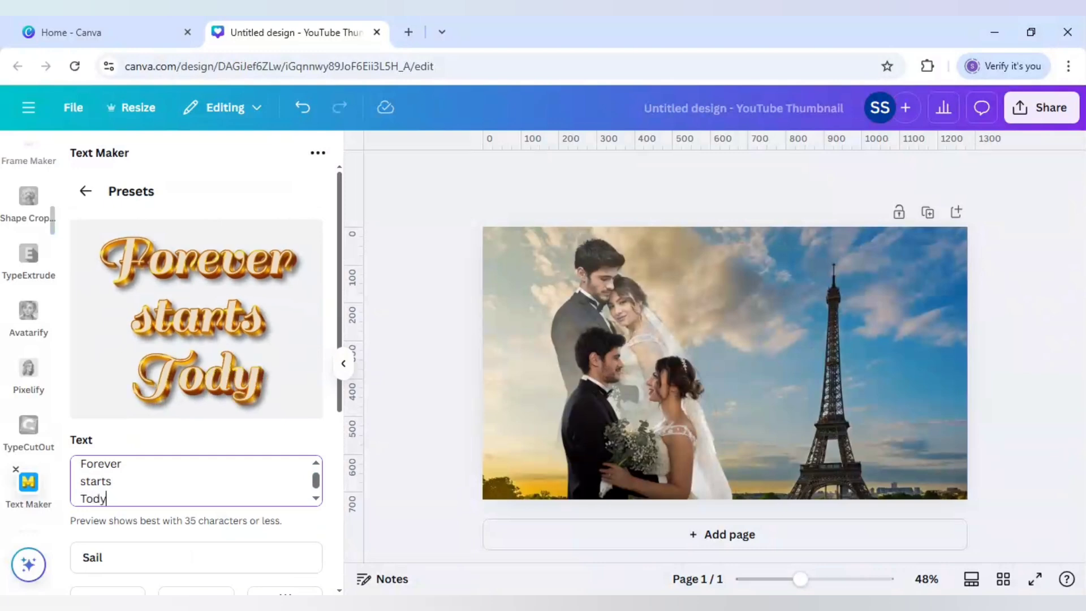
pyautogui.press('BackSpace')
pyautogui.write('ay')
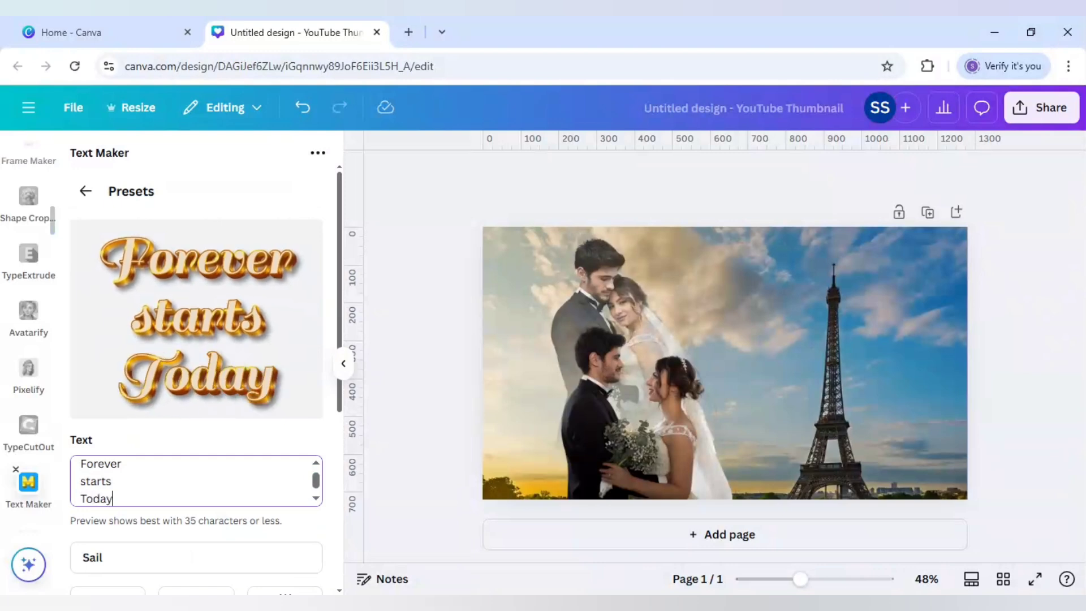
# - Search the fonts for "oleo script" and apply Oleo Script to the gold text
pyautogui.click(168, 559)
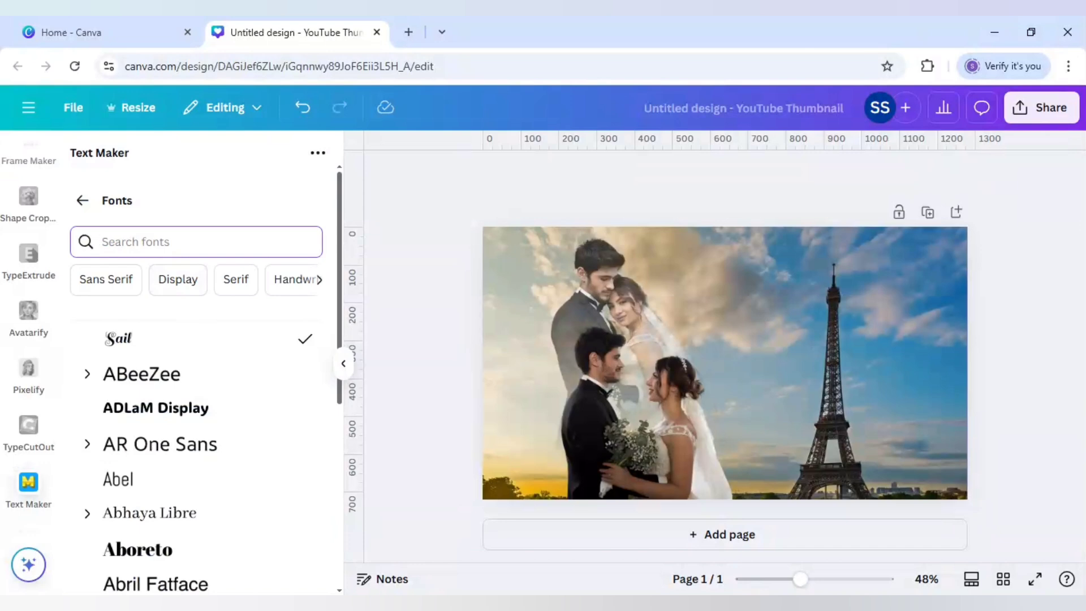
pyautogui.write('oleo script')
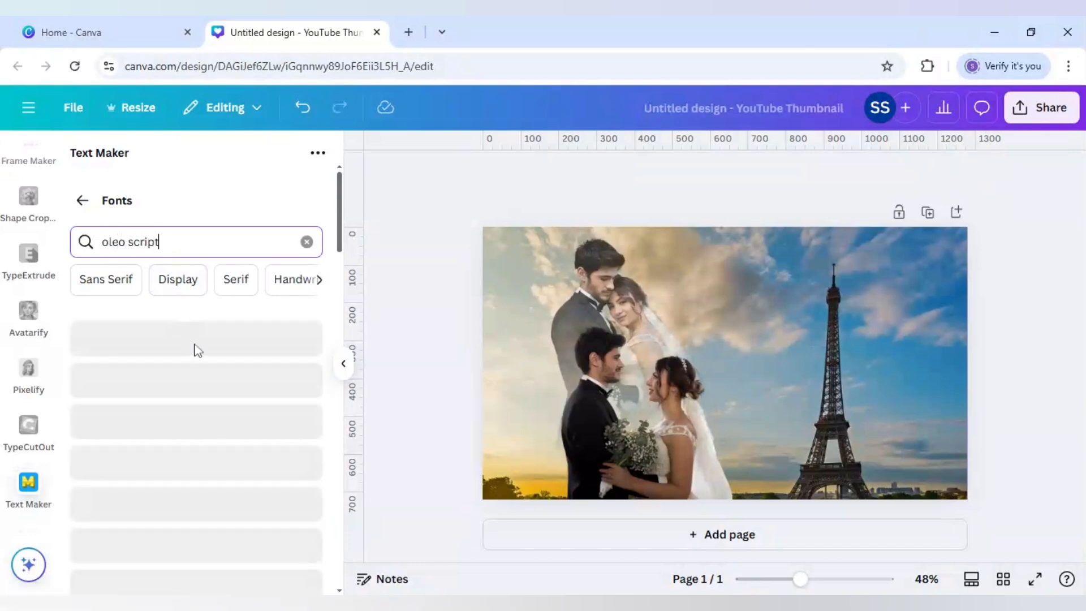
pyautogui.click(187, 346)
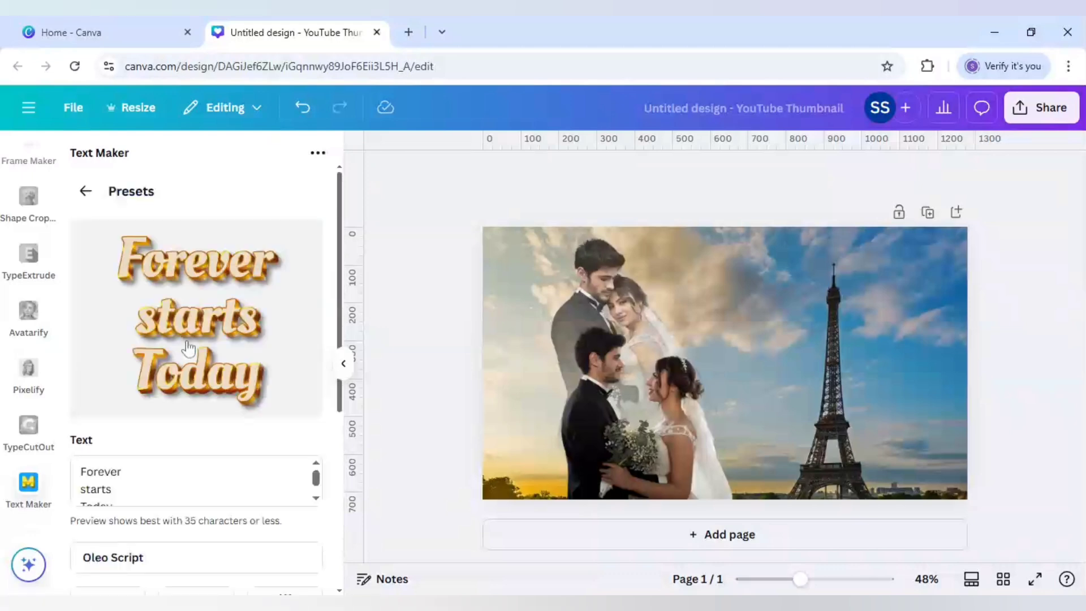
# - Set the line height of the gold "Forever starts Today" text to 0.86
pyautogui.scroll(-2, 187, 393)
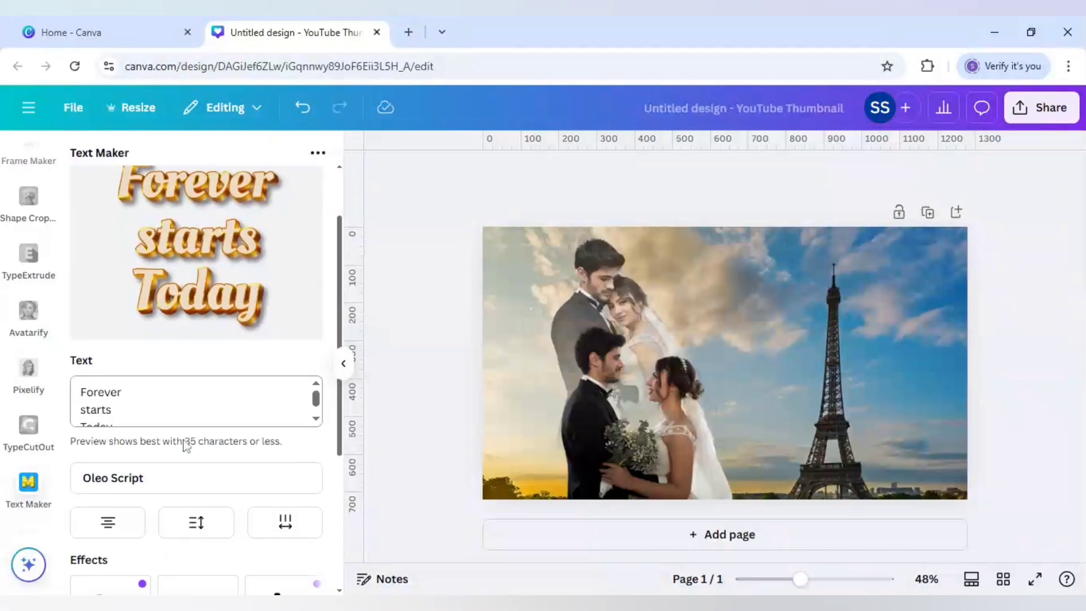
pyautogui.click(195, 517)
pyautogui.moveTo(196, 483); pyautogui.dragTo(188, 480)
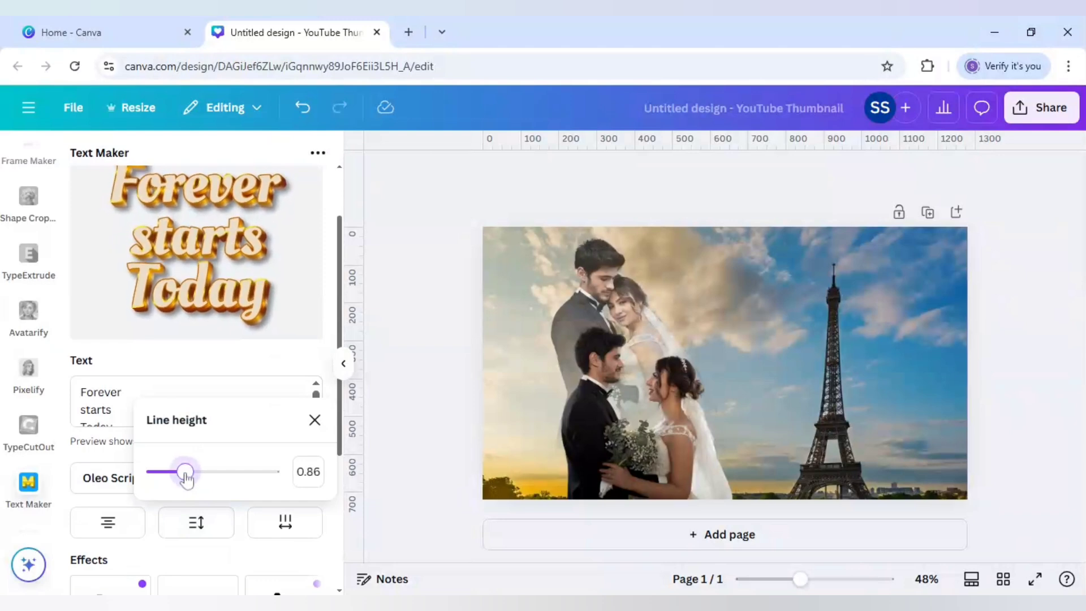
pyautogui.click(167, 555)
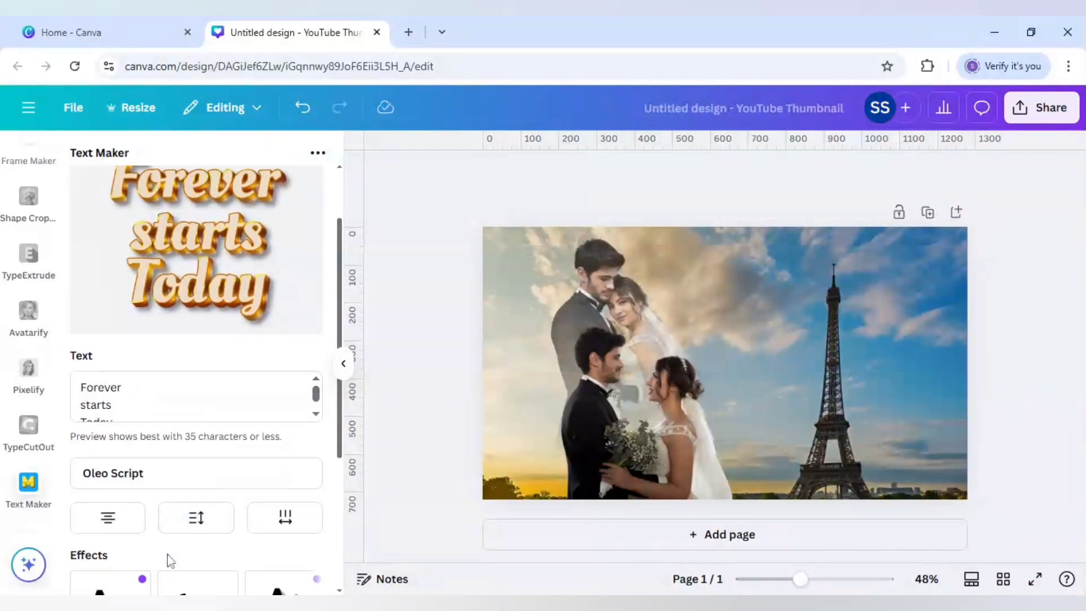
# - Add the gold text to the design at Medium quality and position it between the couples and the Eiffel Tower
pyautogui.scroll(-4, 167, 555)
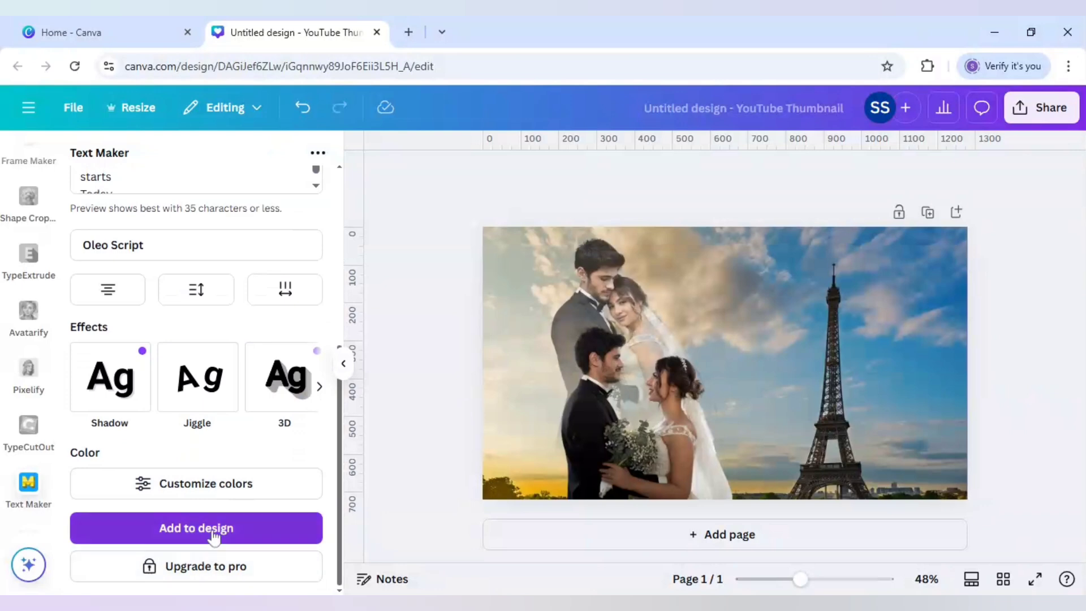
pyautogui.click(214, 531)
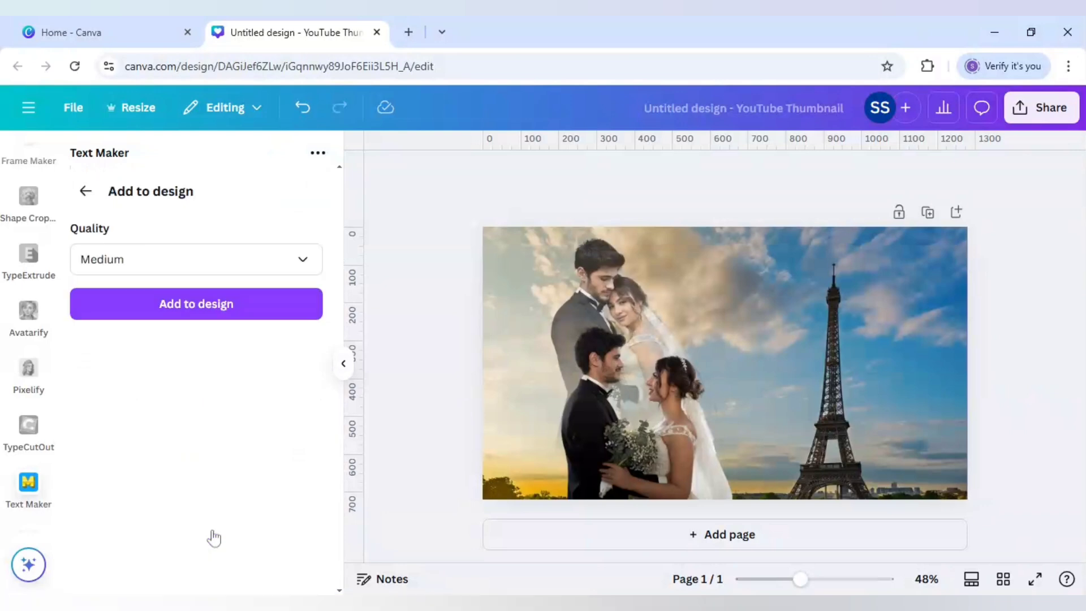
pyautogui.click(218, 316)
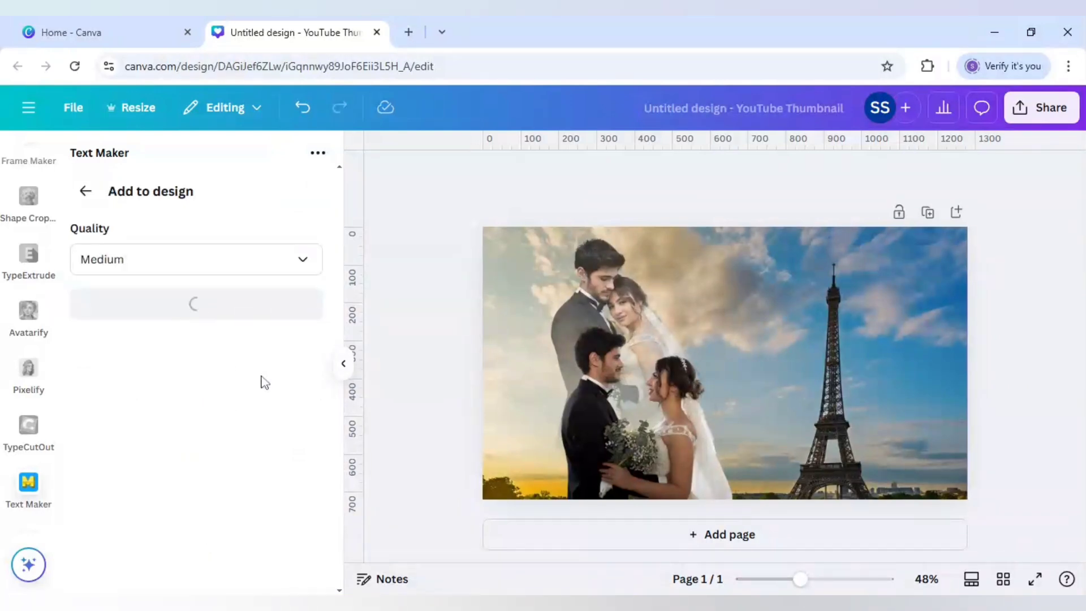
pyautogui.moveTo(739, 361); pyautogui.dragTo(751, 347)
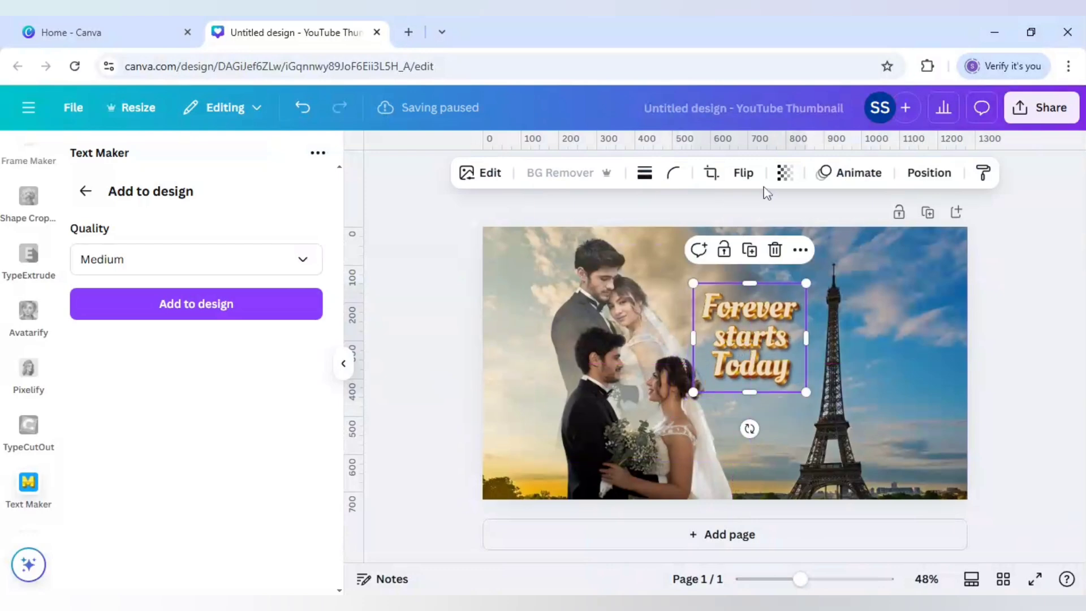
# - Set the gold text's transparency to 80 and deselect it
pyautogui.click(785, 179)
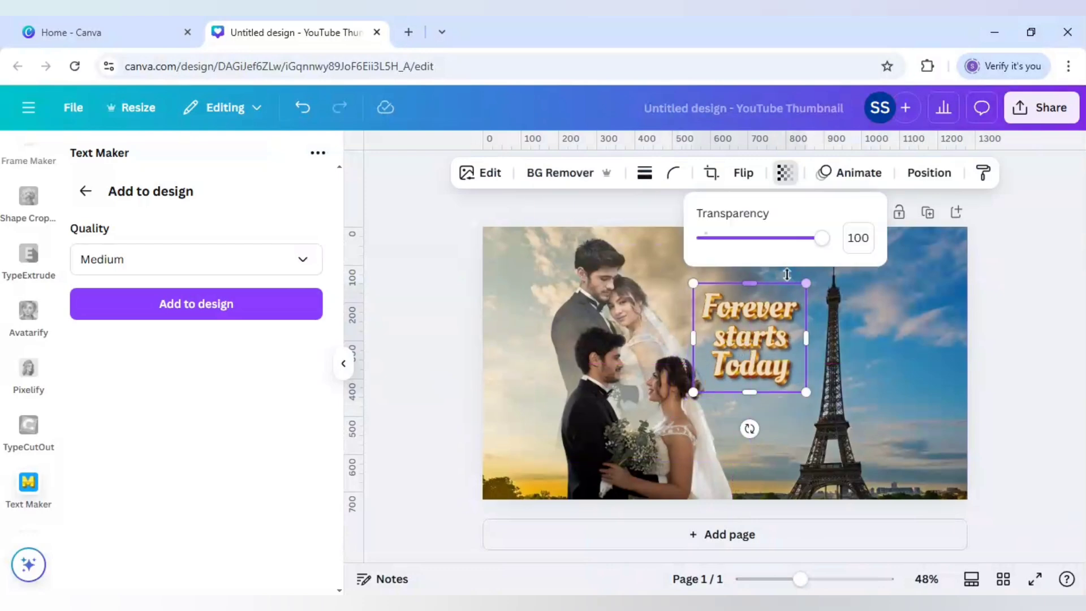
pyautogui.moveTo(824, 237); pyautogui.dragTo(802, 249)
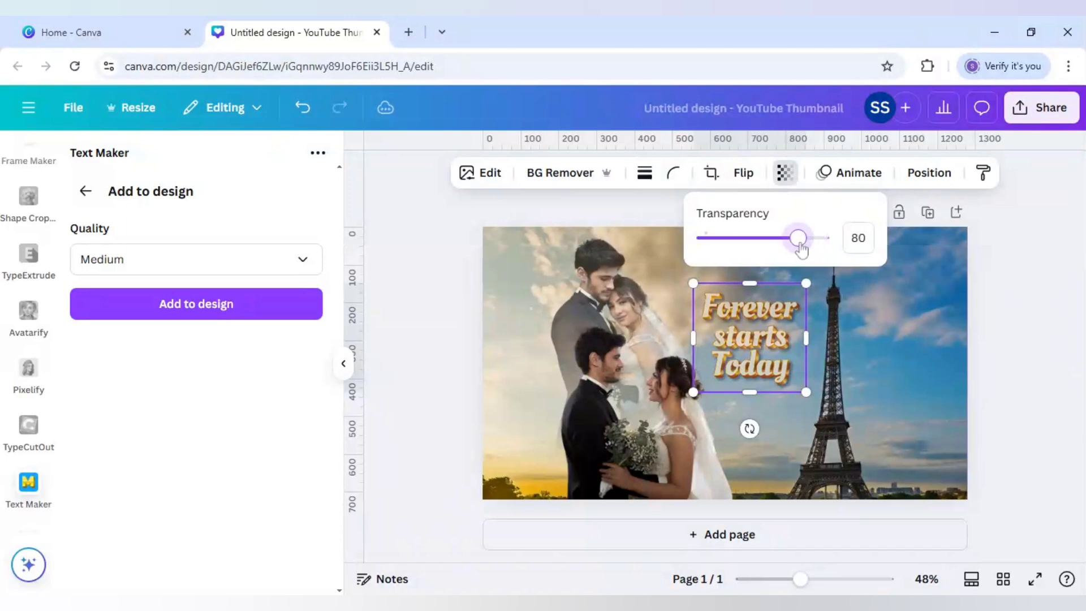
pyautogui.click(423, 381)
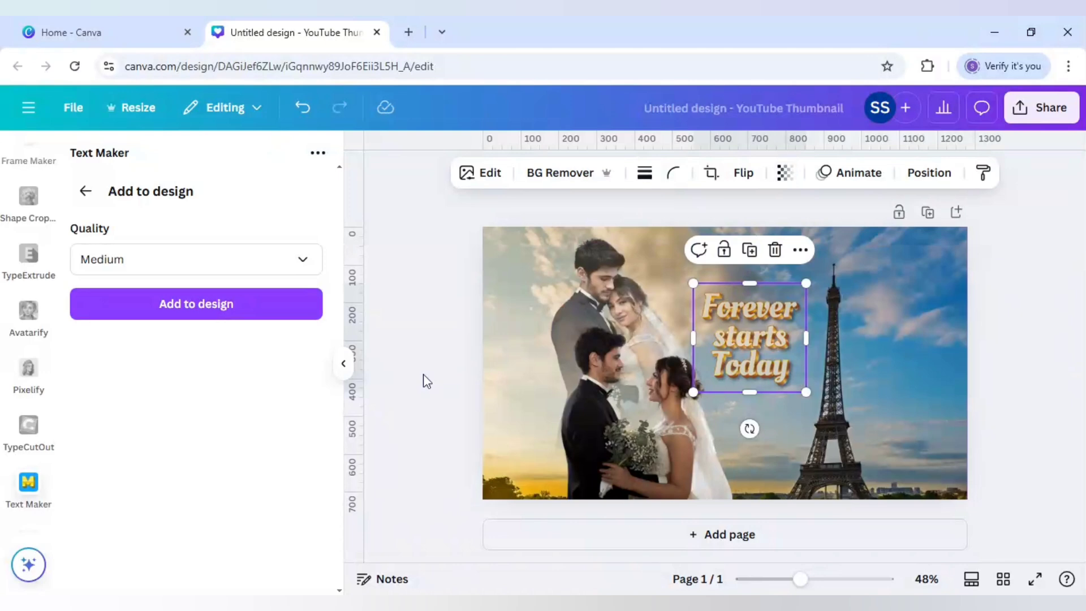
pyautogui.click(427, 381)
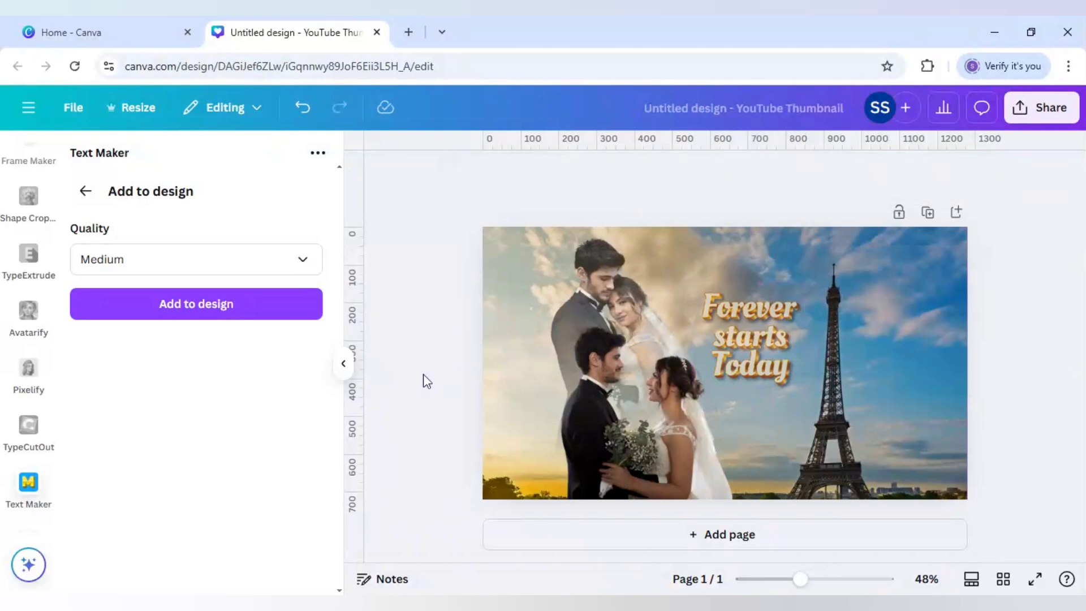
# - Open the Eiffel Tower background for cropping, enlarge the photo beyond the page edges and shift it sideways within the frame
pyautogui.click(819, 439)
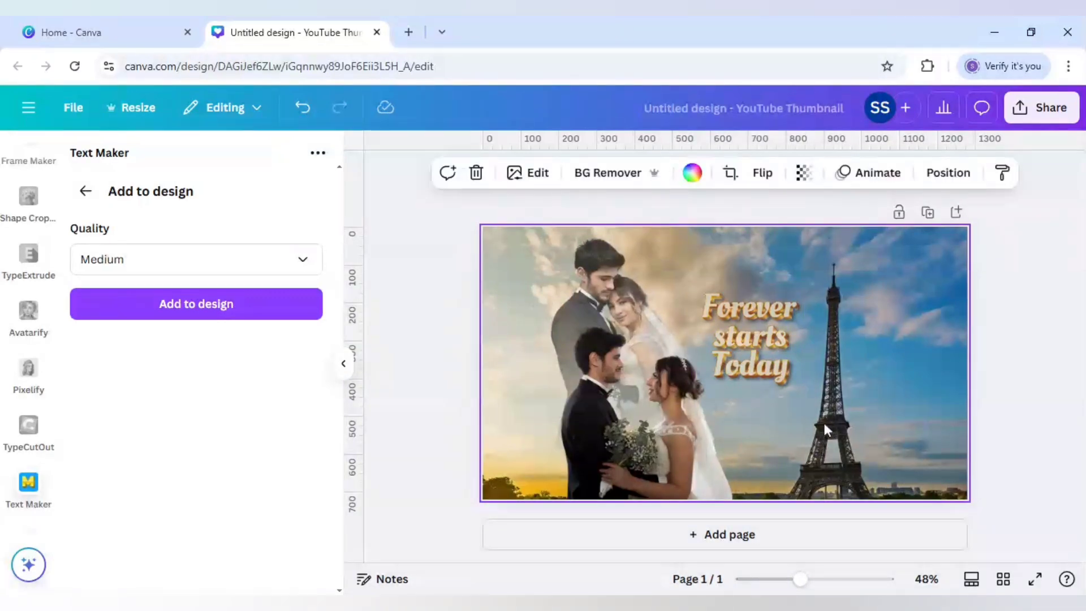
pyautogui.doubleClick(823, 420)
pyautogui.moveTo(461, 180); pyautogui.dragTo(426, 163)
pyautogui.moveTo(617, 328); pyautogui.dragTo(664, 329)
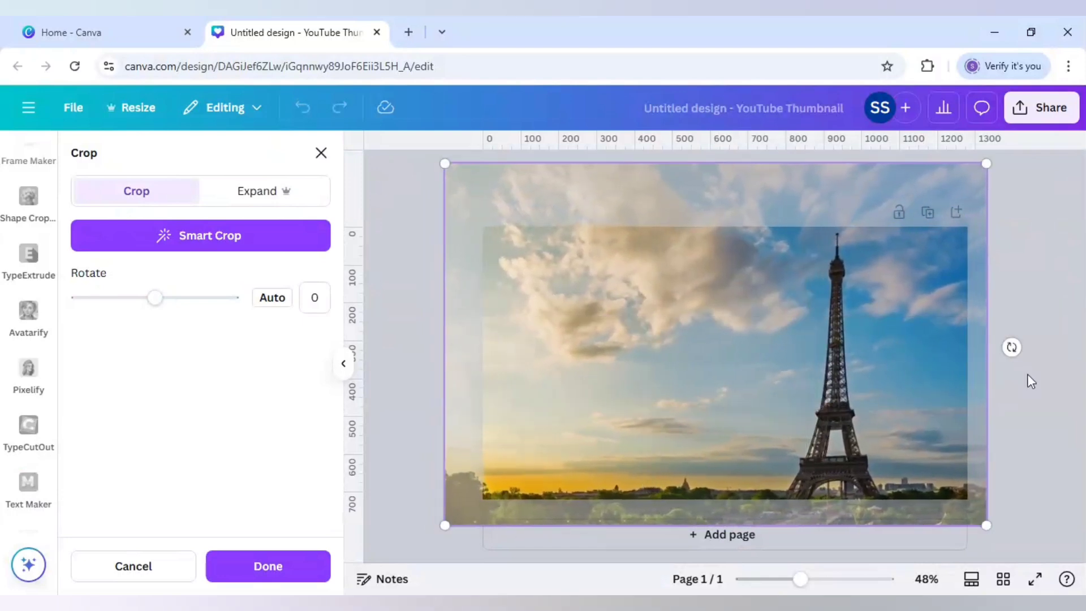